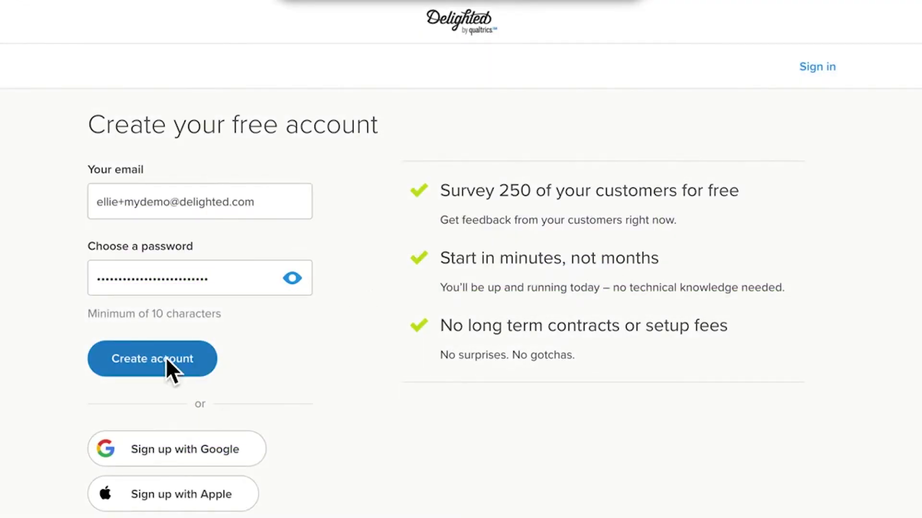
- Create the free account and start a new project from the projects list
{"action": "left_click", "coordinate": [166, 357]}
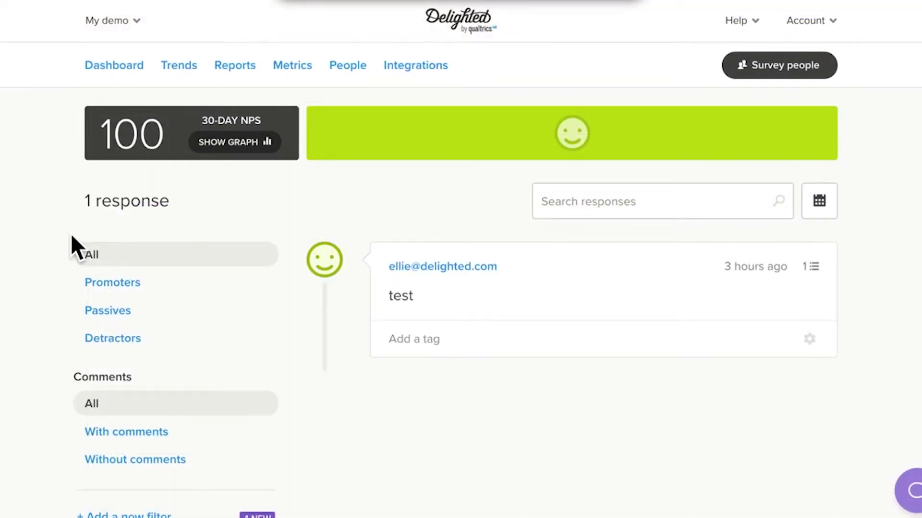
{"action": "left_click", "coordinate": [117, 21]}
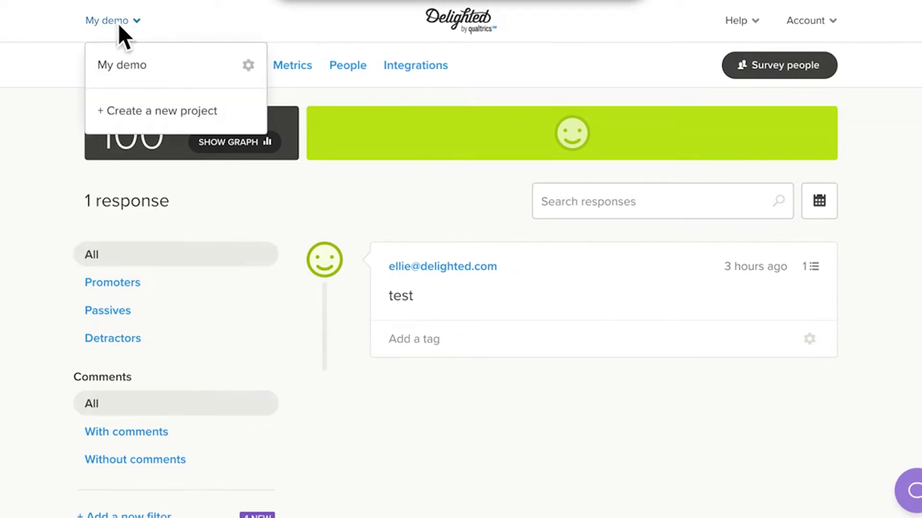
{"action": "left_click", "coordinate": [176, 111]}
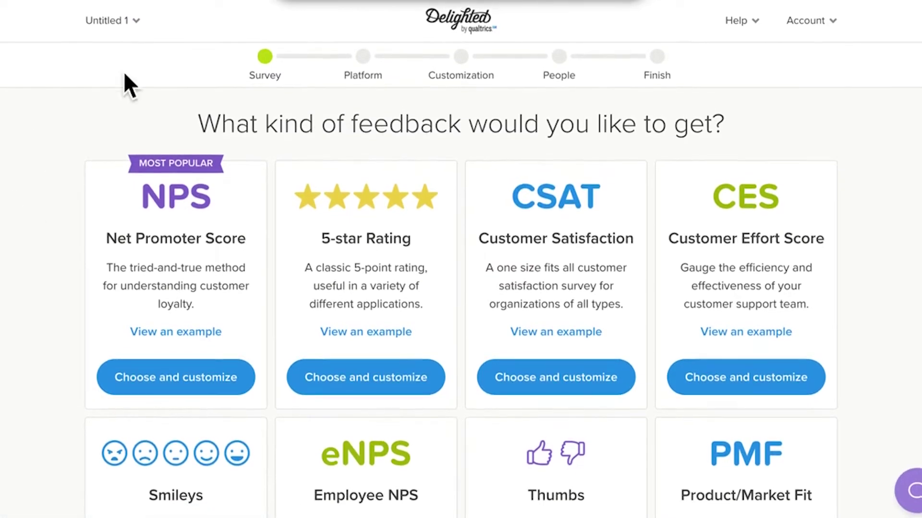
{"action": "left_click", "coordinate": [127, 26]}
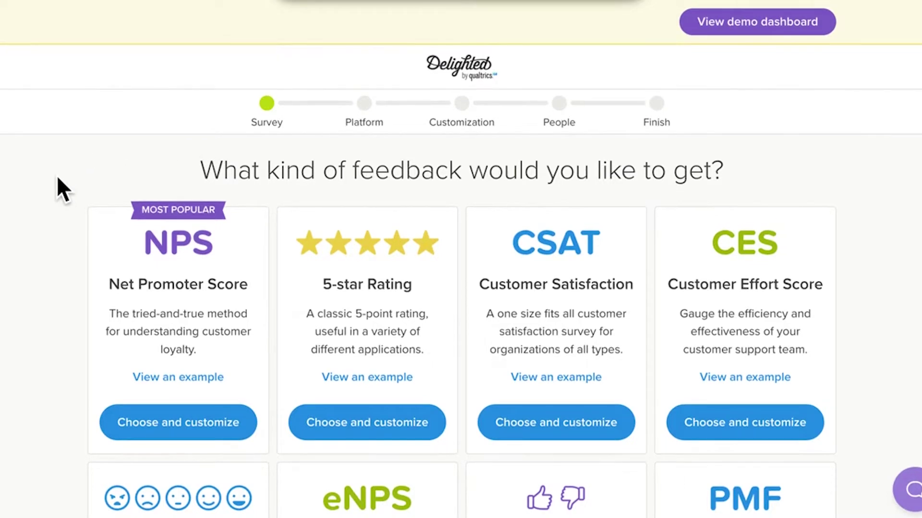
{"action": "scroll", "coordinate": [57, 179], "scroll_direction": "down", "scroll_amount": 2}
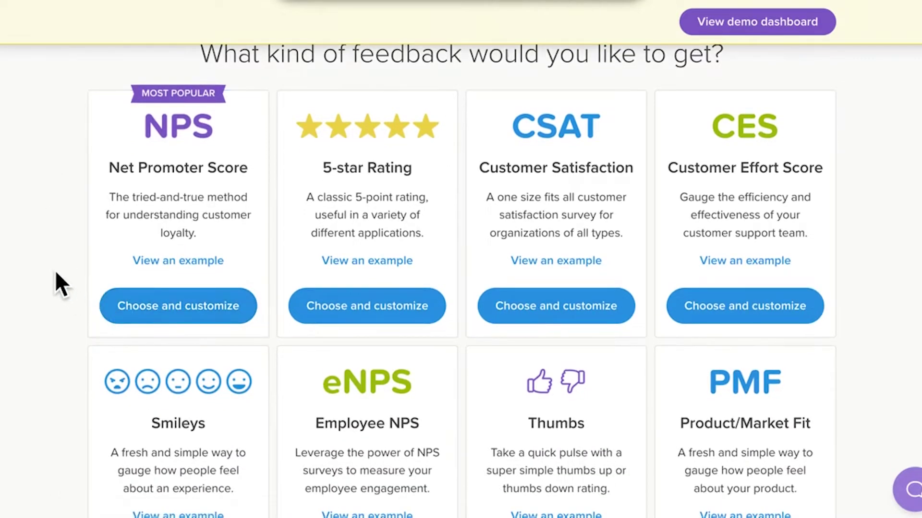
{"action": "scroll", "coordinate": [55, 270], "scroll_direction": "down", "scroll_amount": 1}
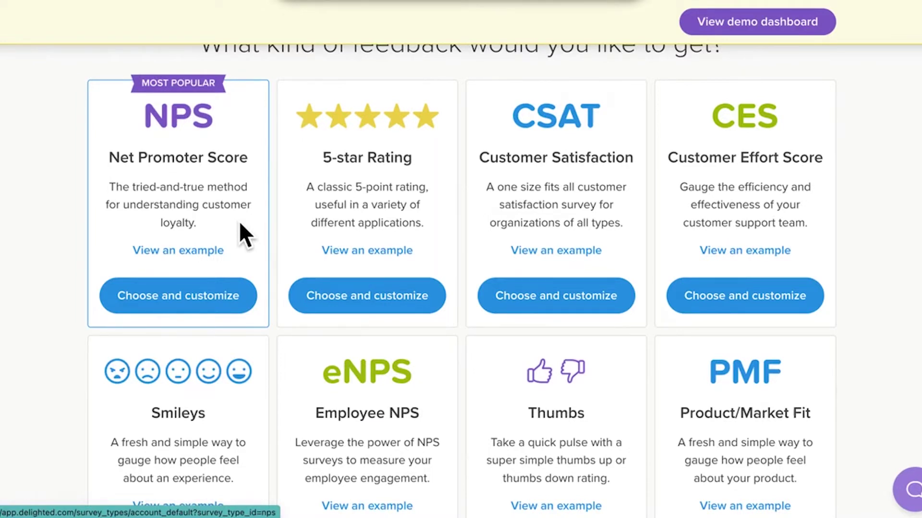
{"action": "scroll", "coordinate": [240, 224], "scroll_direction": "down", "scroll_amount": 1}
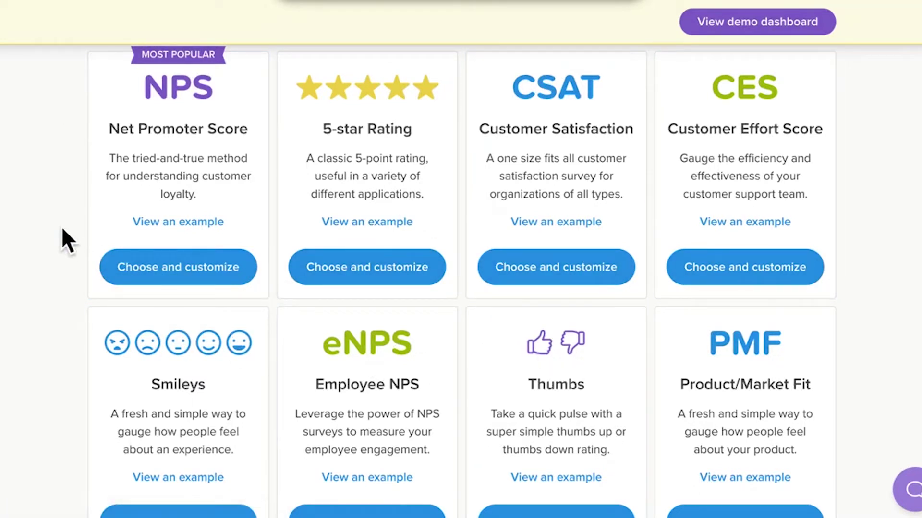
{"action": "scroll", "coordinate": [63, 229], "scroll_direction": "down", "scroll_amount": 4}
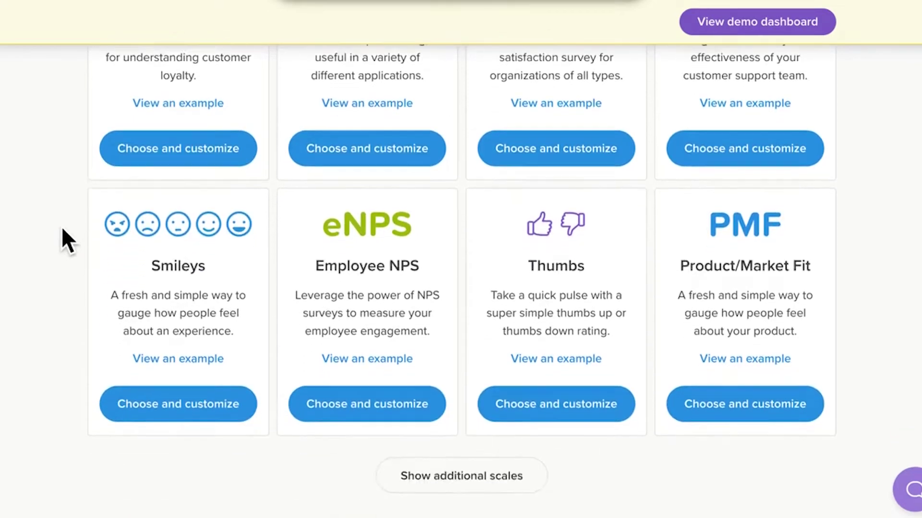
{"action": "scroll", "coordinate": [62, 226], "scroll_direction": "down", "scroll_amount": 1}
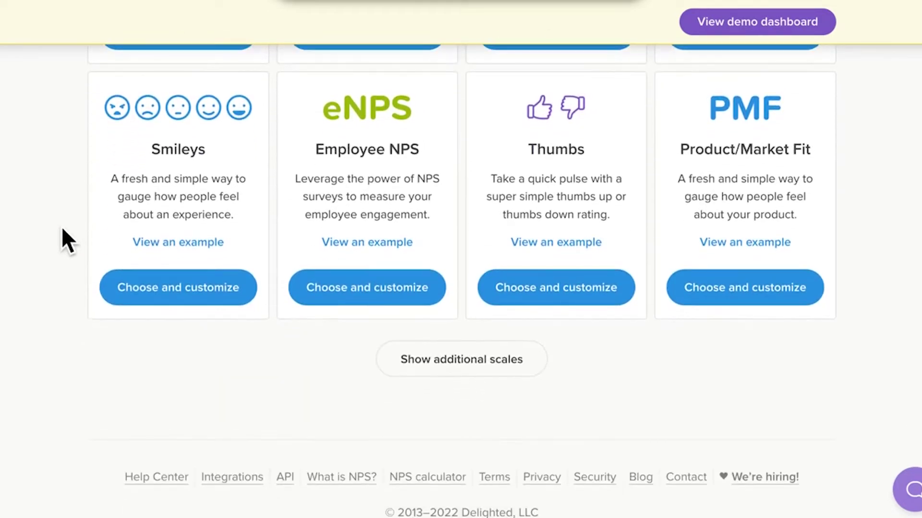
- Reveal the extra CES and CSAT scales and preview the CSAT survey example
{"action": "left_click", "coordinate": [442, 353]}
{"action": "scroll", "coordinate": [36, 257], "scroll_direction": "down", "scroll_amount": 4}
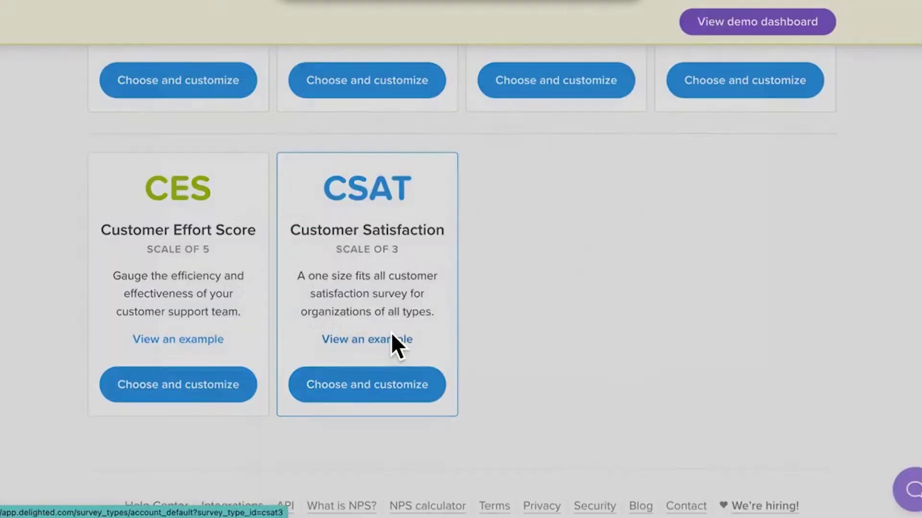
{"action": "left_click", "coordinate": [391, 333]}
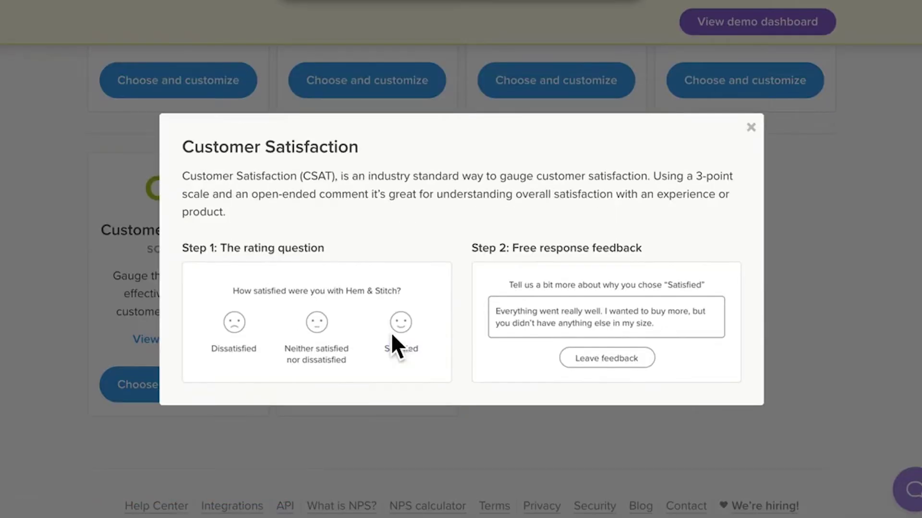
{"action": "left_click", "coordinate": [753, 129]}
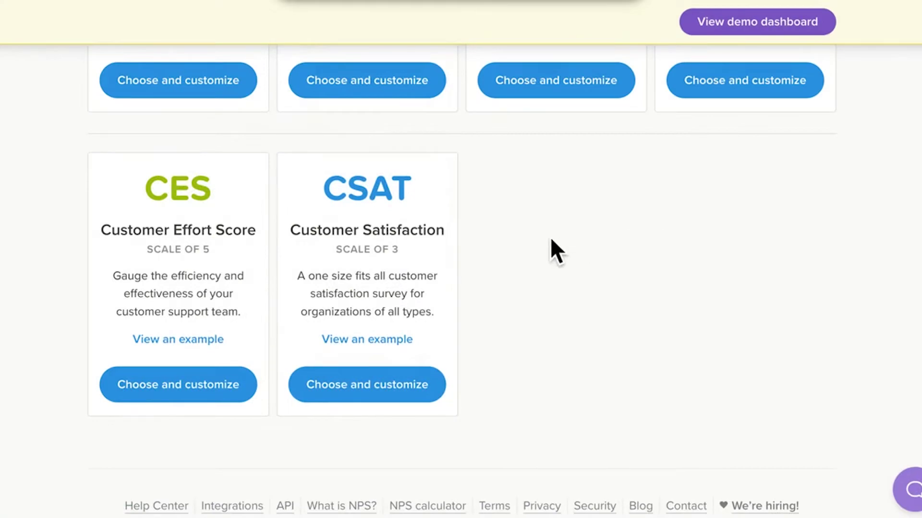
{"action": "scroll", "coordinate": [544, 240], "scroll_direction": "up", "scroll_amount": 6}
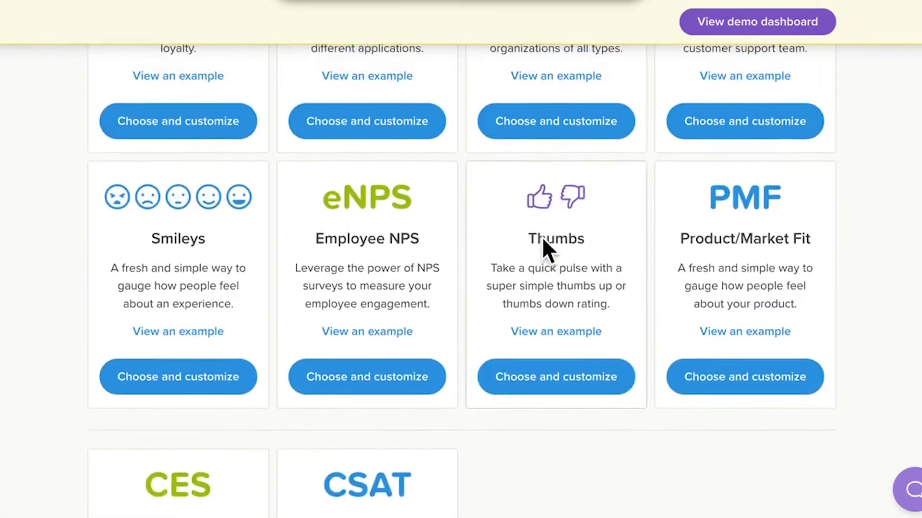
{"action": "scroll", "coordinate": [543, 237], "scroll_direction": "up", "scroll_amount": 5}
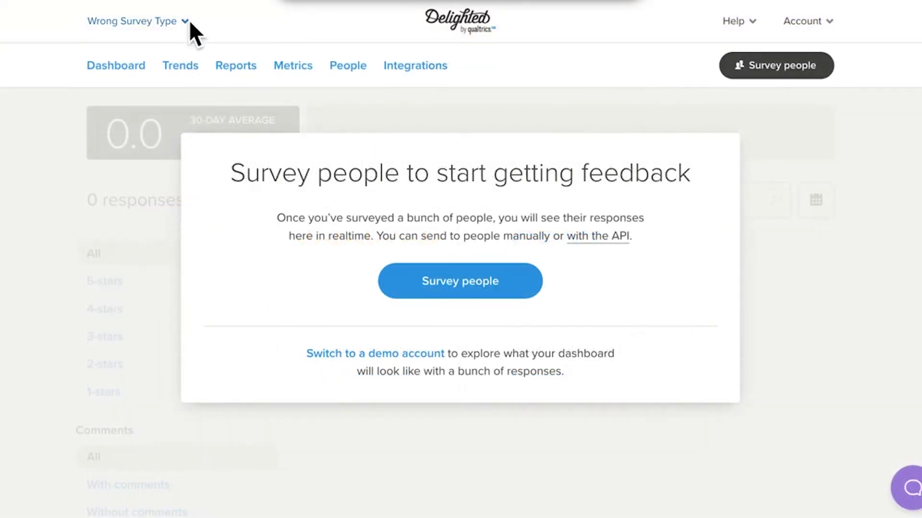
- Delete the Wrong Survey Type project from its settings
{"action": "left_click", "coordinate": [186, 22]}
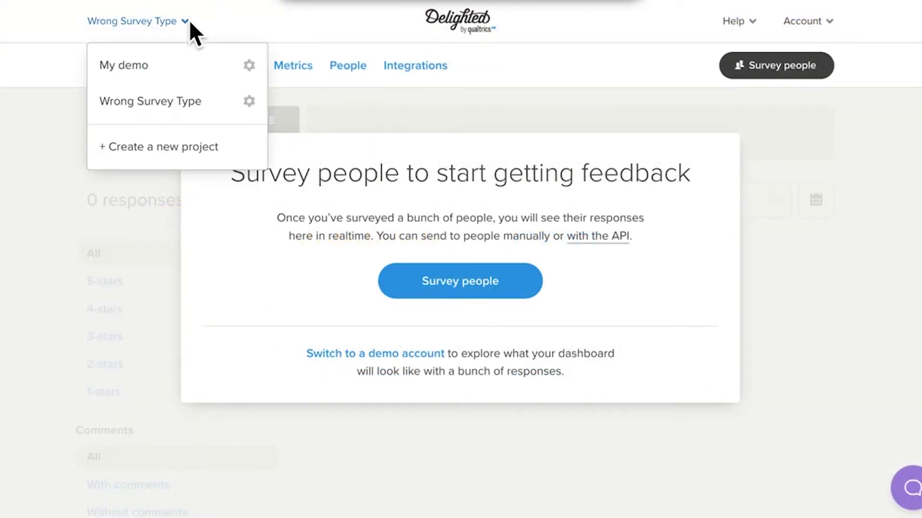
{"action": "left_click", "coordinate": [248, 100]}
{"action": "scroll", "coordinate": [355, 336], "scroll_direction": "down", "scroll_amount": 2}
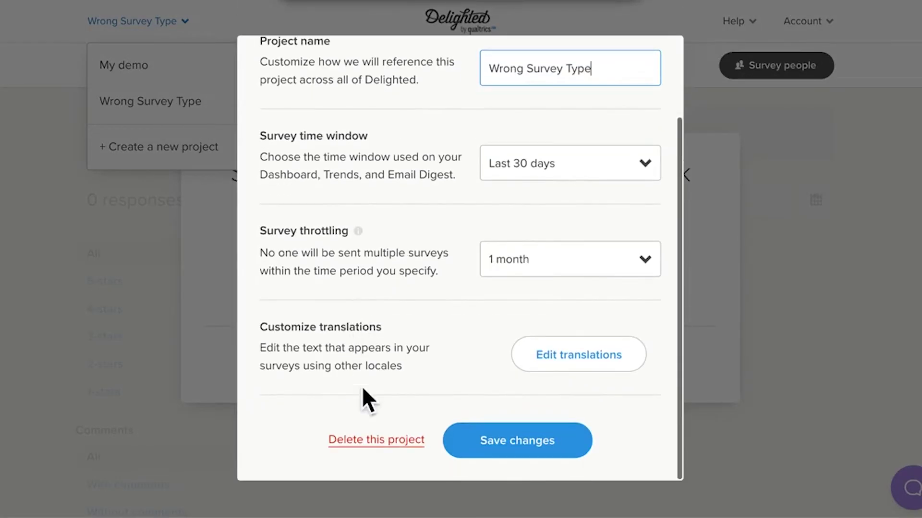
{"action": "left_click", "coordinate": [399, 445]}
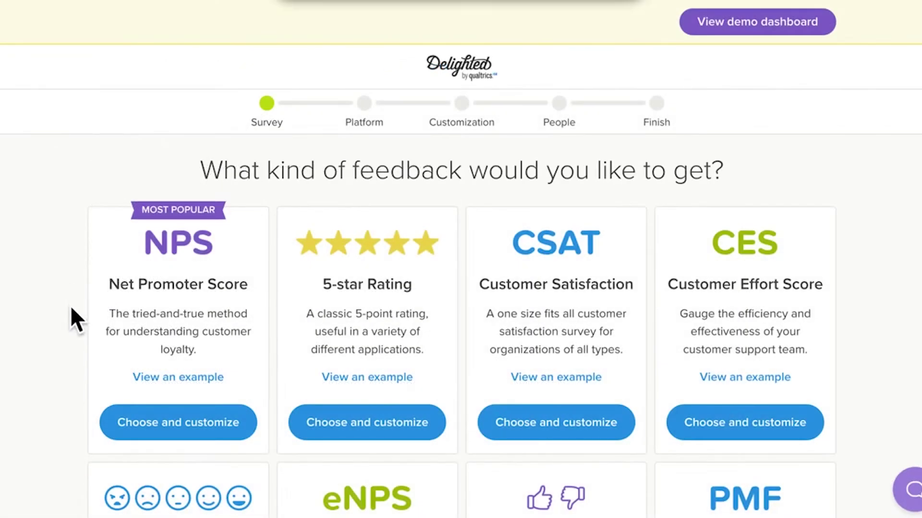
- Choose Net Promoter Score and browse the Email, Web, SMS, Link, Kiosk and iOS SDK platform options
{"action": "left_click", "coordinate": [197, 416]}
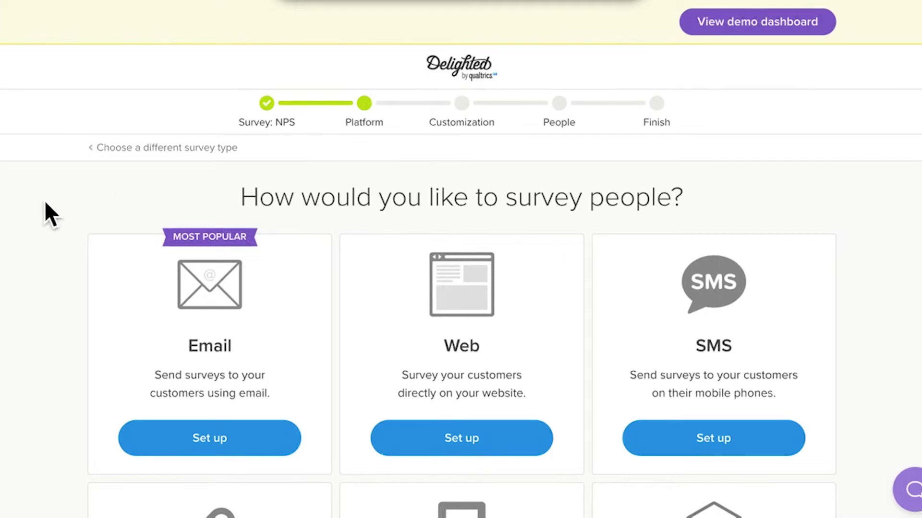
{"action": "scroll", "coordinate": [45, 211], "scroll_direction": "down", "scroll_amount": 3}
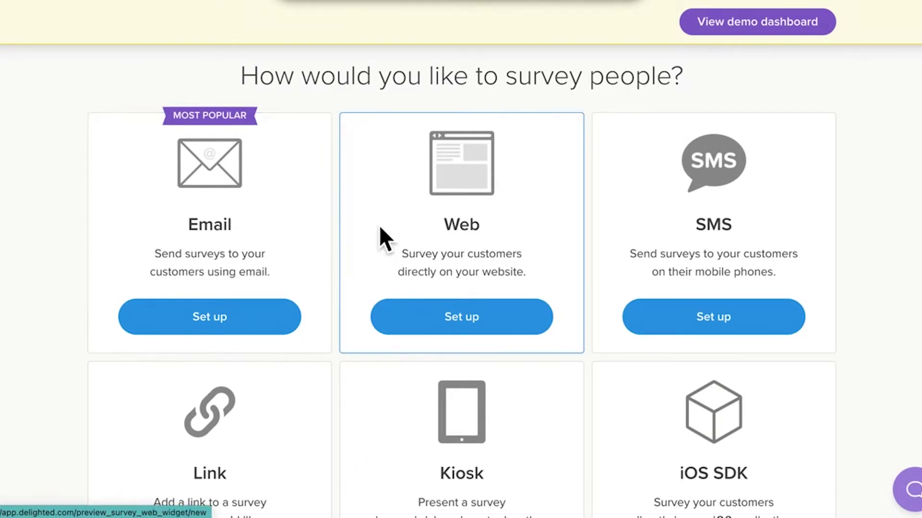
{"action": "scroll", "coordinate": [379, 228], "scroll_direction": "down", "scroll_amount": 3}
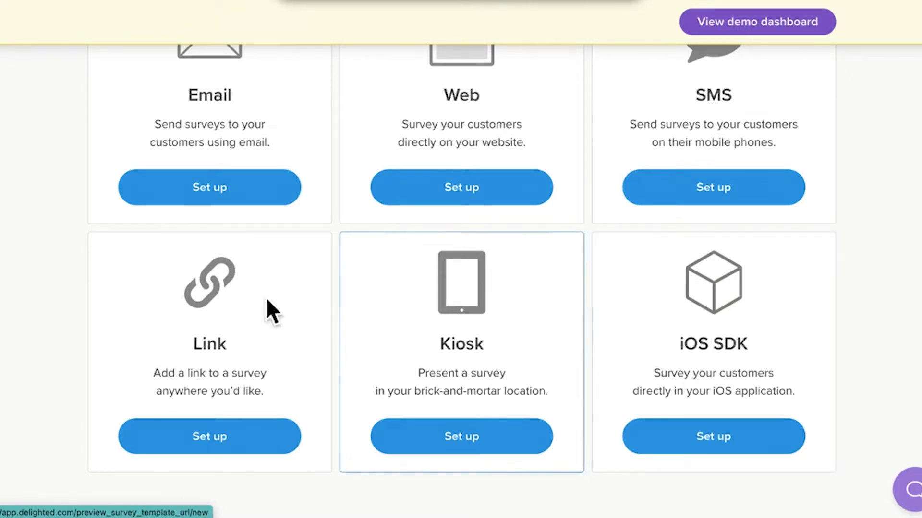
{"action": "scroll", "coordinate": [35, 251], "scroll_direction": "up", "scroll_amount": 4}
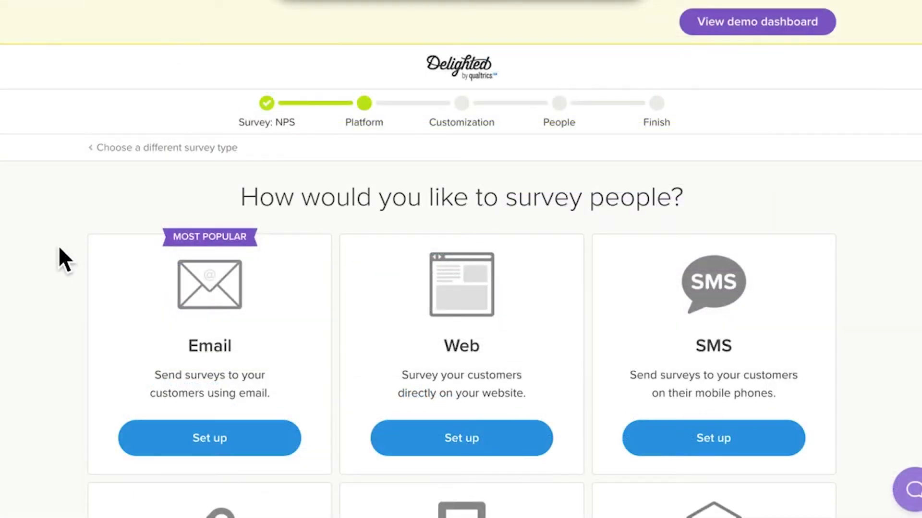
{"action": "scroll", "coordinate": [60, 250], "scroll_direction": "down", "scroll_amount": 2}
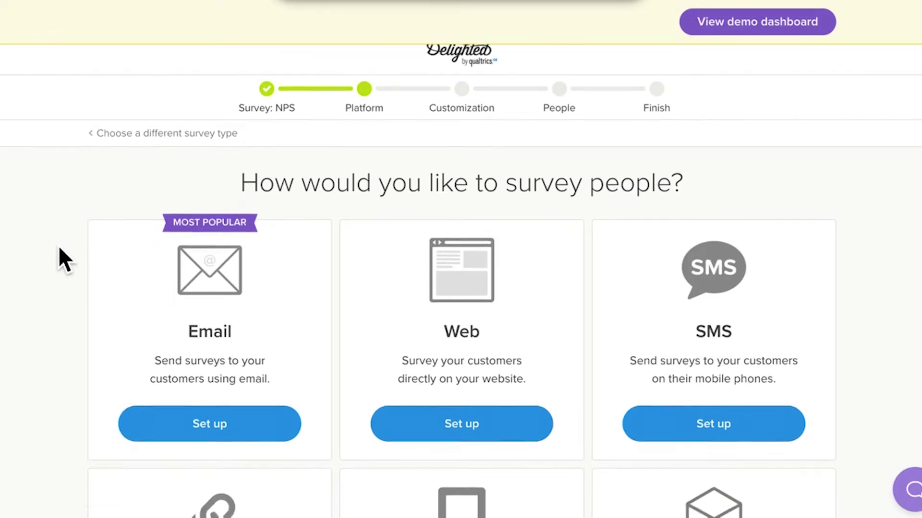
- Set up the Email platform and view the 0–10 Hem & Stitch survey preview
{"action": "left_click", "coordinate": [201, 380]}
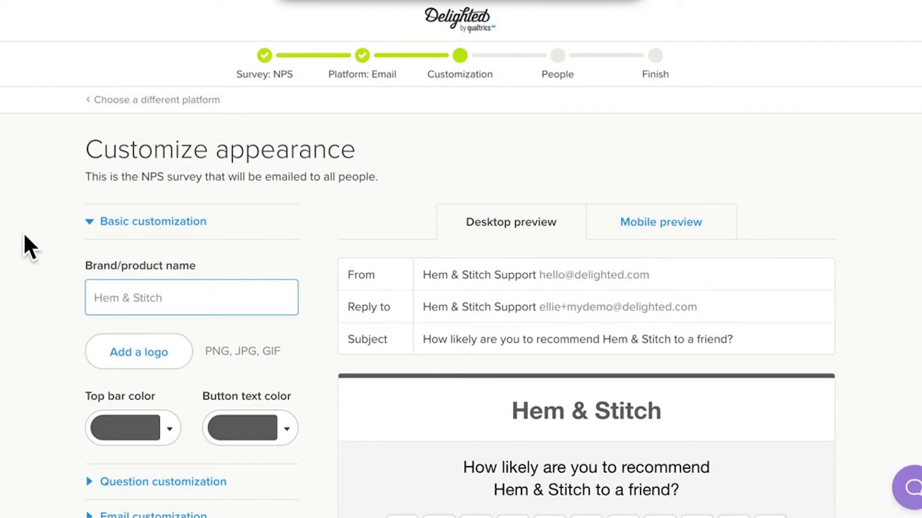
{"action": "scroll", "coordinate": [25, 235], "scroll_direction": "down", "scroll_amount": 3}
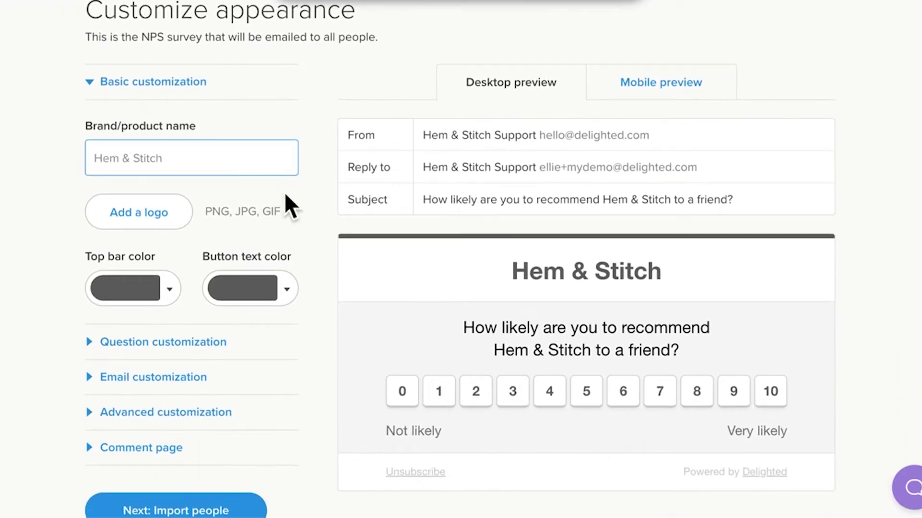
{"action": "scroll", "coordinate": [295, 291], "scroll_direction": "down", "scroll_amount": 1}
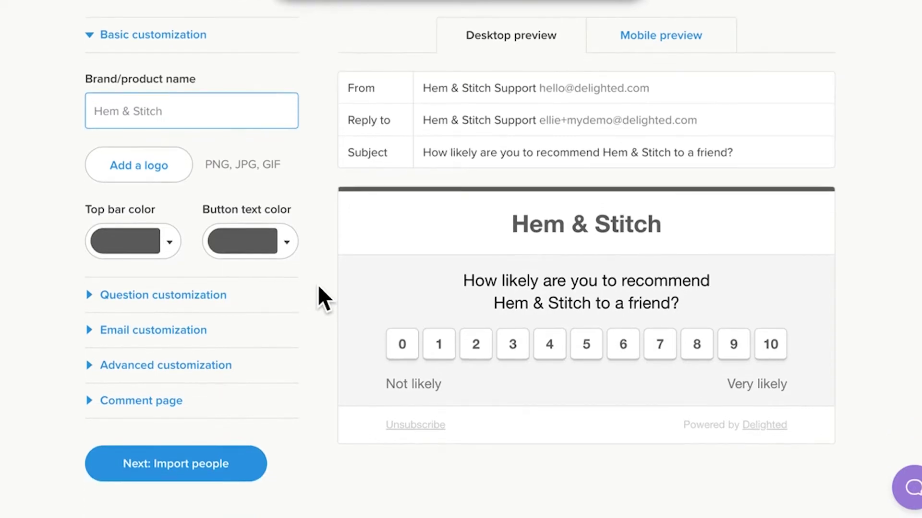
- Review the question wording, email sender and subject, advanced language and comment page settings
{"action": "left_click", "coordinate": [207, 293]}
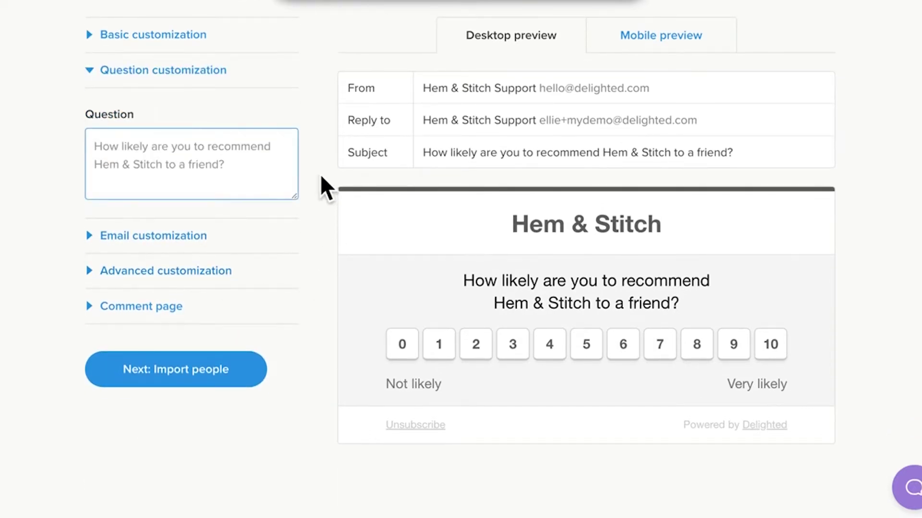
{"action": "scroll", "coordinate": [321, 177], "scroll_direction": "down", "scroll_amount": 1}
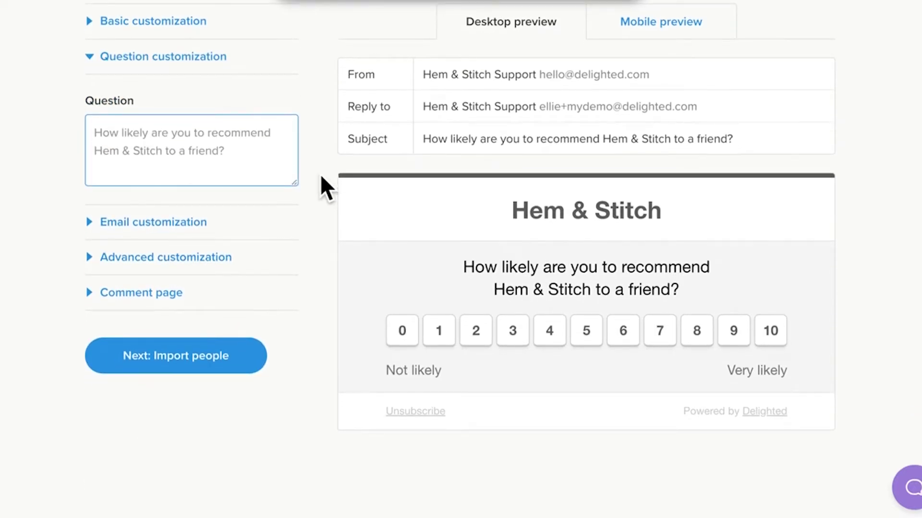
{"action": "left_click", "coordinate": [204, 221]}
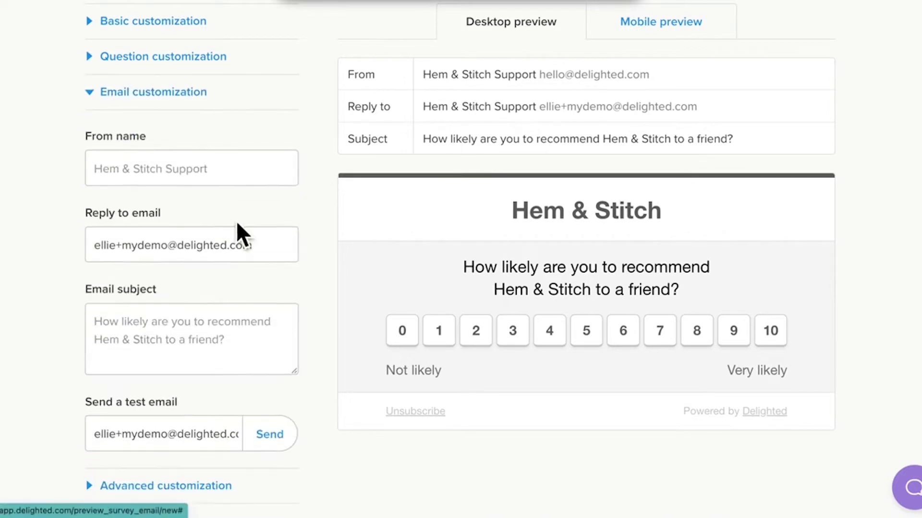
{"action": "scroll", "coordinate": [323, 222], "scroll_direction": "down", "scroll_amount": 3}
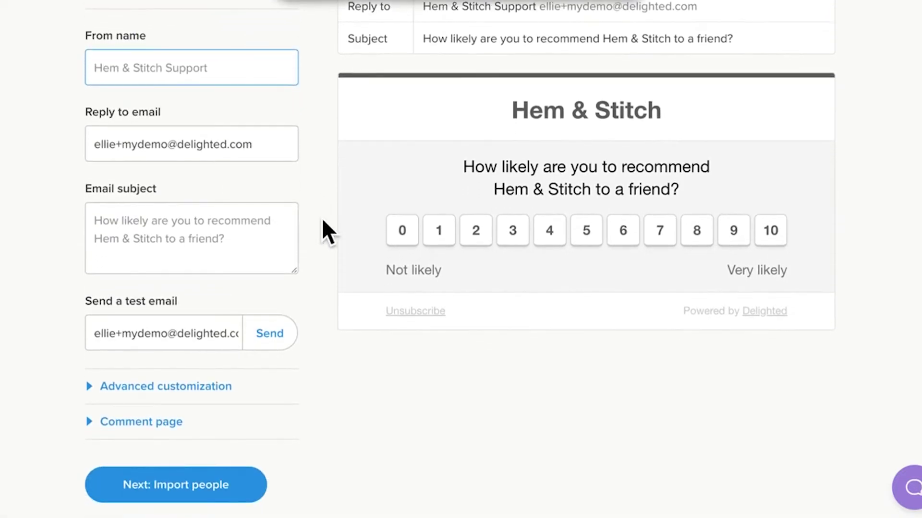
{"action": "scroll", "coordinate": [322, 221], "scroll_direction": "down", "scroll_amount": 3}
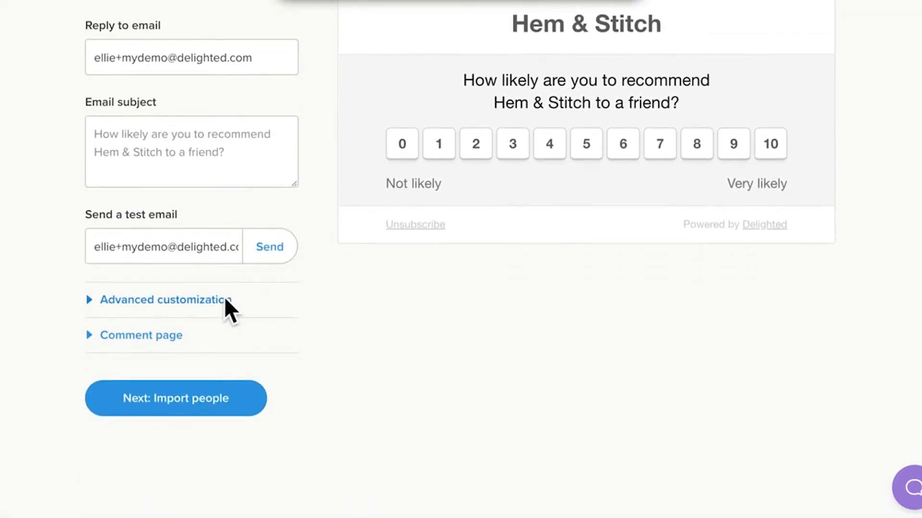
{"action": "left_click", "coordinate": [224, 300]}
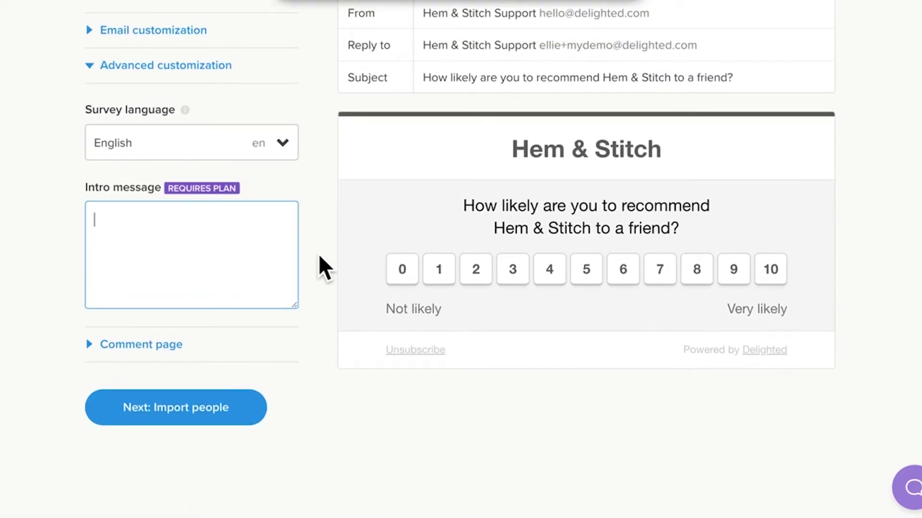
{"action": "left_click", "coordinate": [163, 345]}
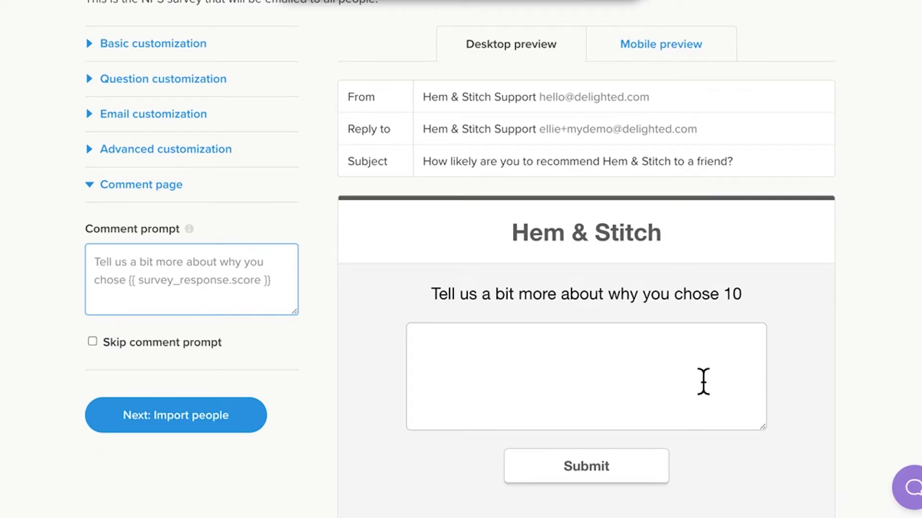
{"action": "scroll", "coordinate": [319, 391], "scroll_direction": "up", "scroll_amount": 1}
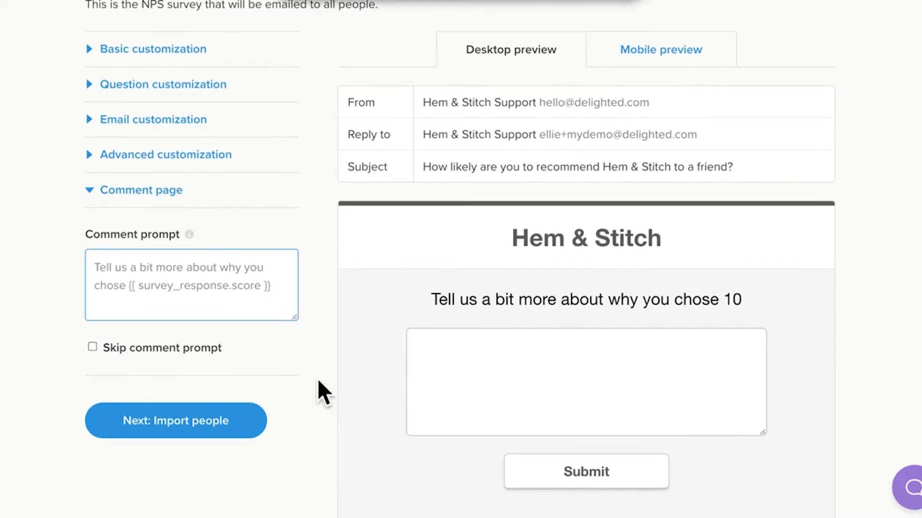
{"action": "scroll", "coordinate": [251, 425], "scroll_direction": "up", "scroll_amount": 1}
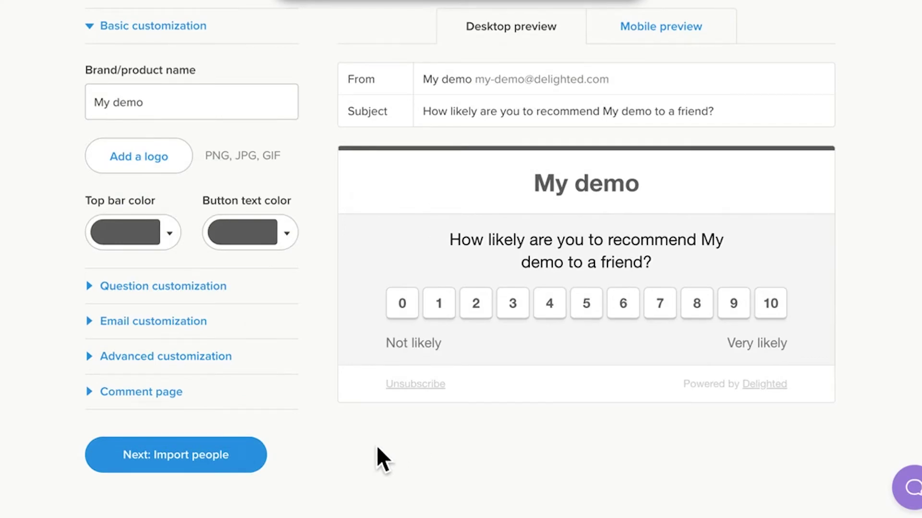
- Continue to Import people and list two sample recipient email addresses on separate lines
{"action": "left_click", "coordinate": [254, 456]}
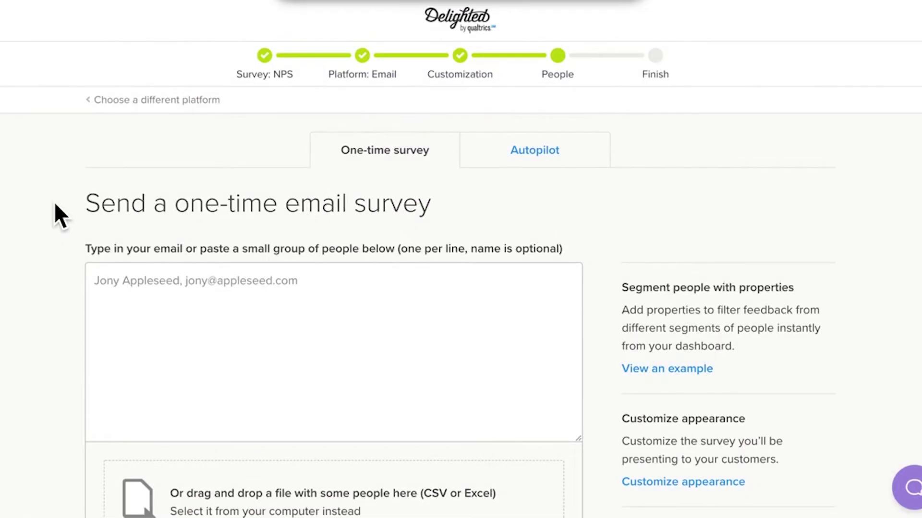
{"action": "scroll", "coordinate": [57, 216], "scroll_direction": "down", "scroll_amount": 1}
{"action": "left_click", "coordinate": [208, 197]}
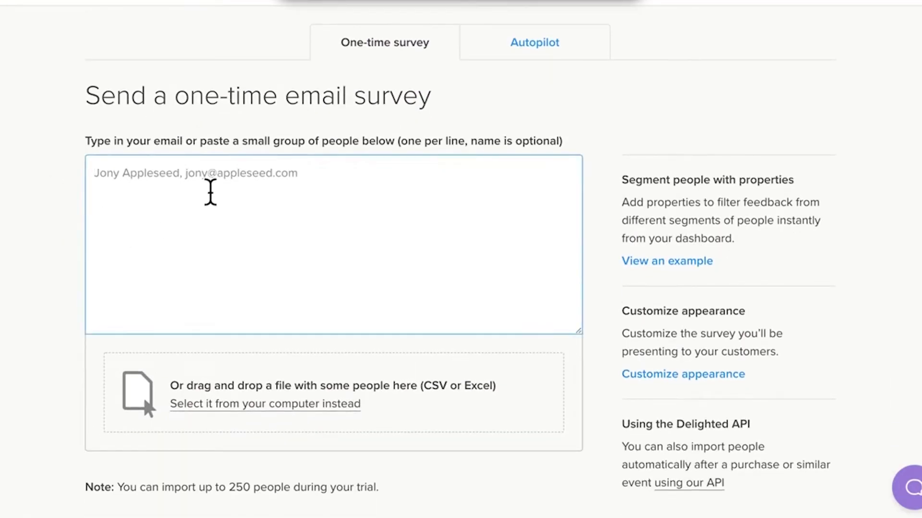
{"action": "type", "text": "email1@"}
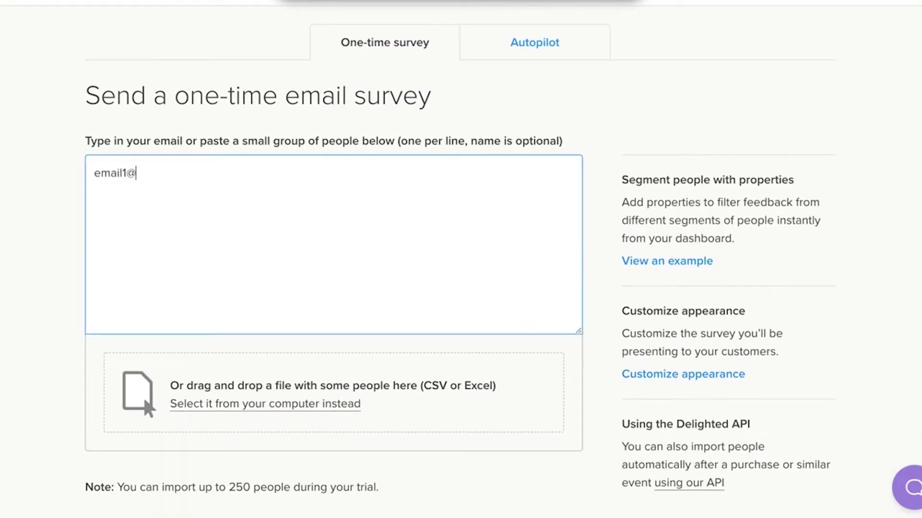
{"action": "type", "text": "email.com"}
{"action": "key", "text": "Return"}
{"action": "type", "text": "email2@emai"}
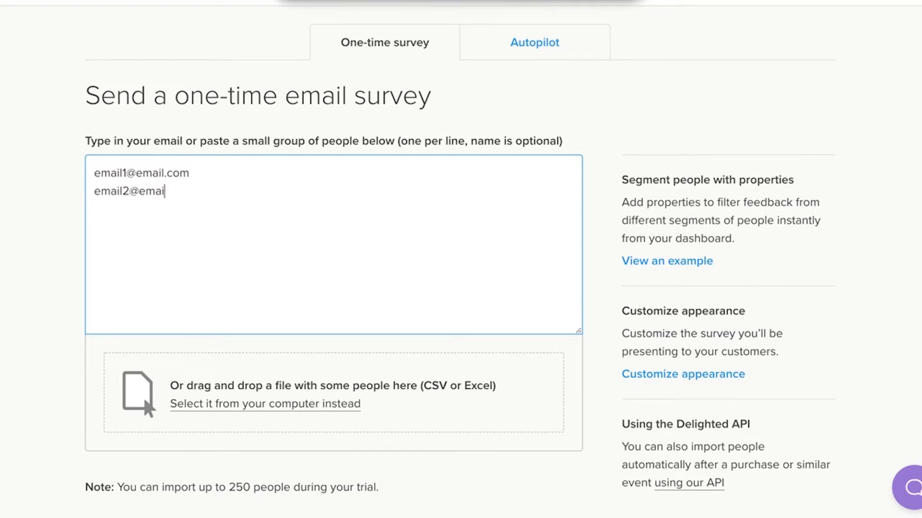
{"action": "type", "text": "l.com"}
- Check the people-properties example, then select both sample addresses for replacement
{"action": "scroll", "coordinate": [267, 171], "scroll_direction": "down", "scroll_amount": 2}
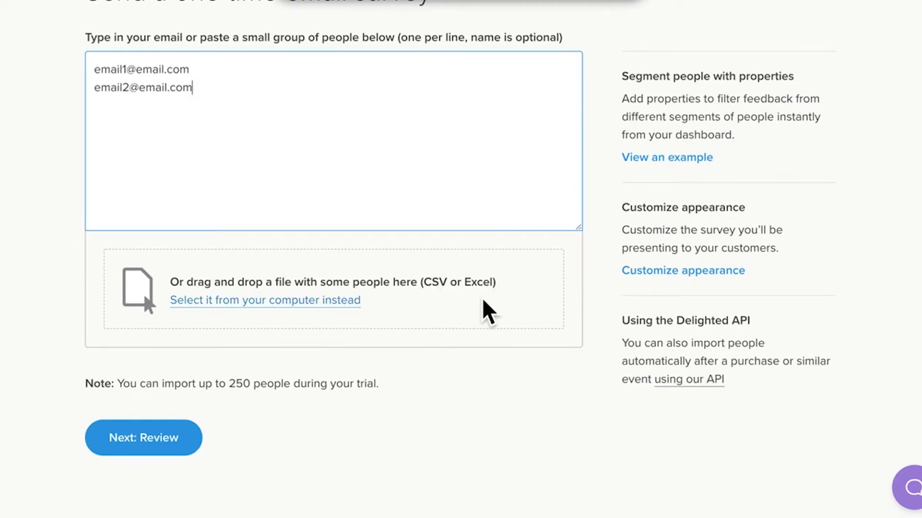
{"action": "left_click", "coordinate": [654, 161]}
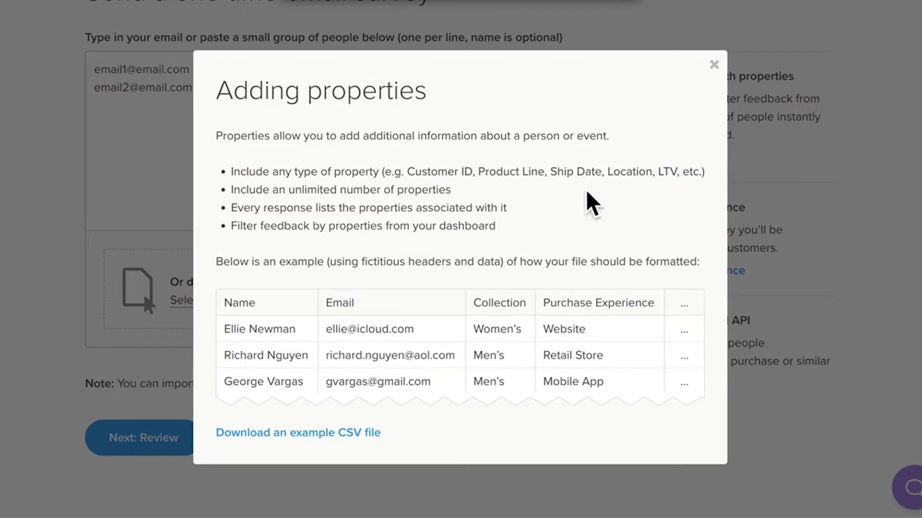
{"action": "left_click_drag", "start_coordinate": [324, 302], "coordinate": [375, 306]}
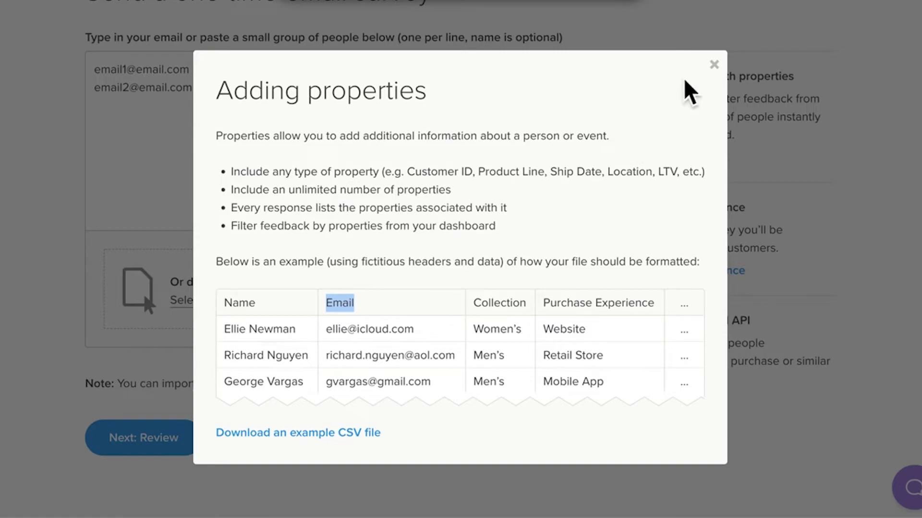
{"action": "left_click", "coordinate": [714, 64]}
{"action": "left_click", "coordinate": [531, 124]}
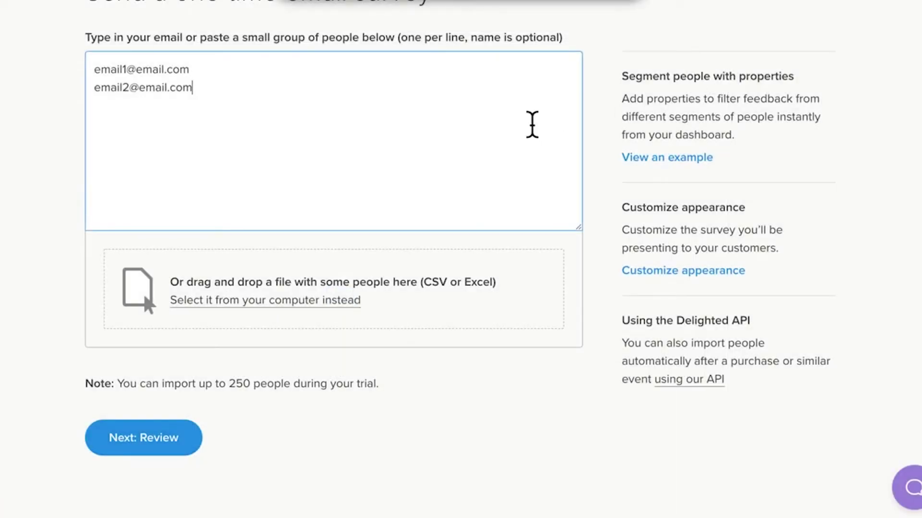
{"action": "scroll", "coordinate": [532, 124], "scroll_direction": "up", "scroll_amount": 3}
{"action": "left_click_drag", "start_coordinate": [240, 209], "coordinate": [101, 185]}
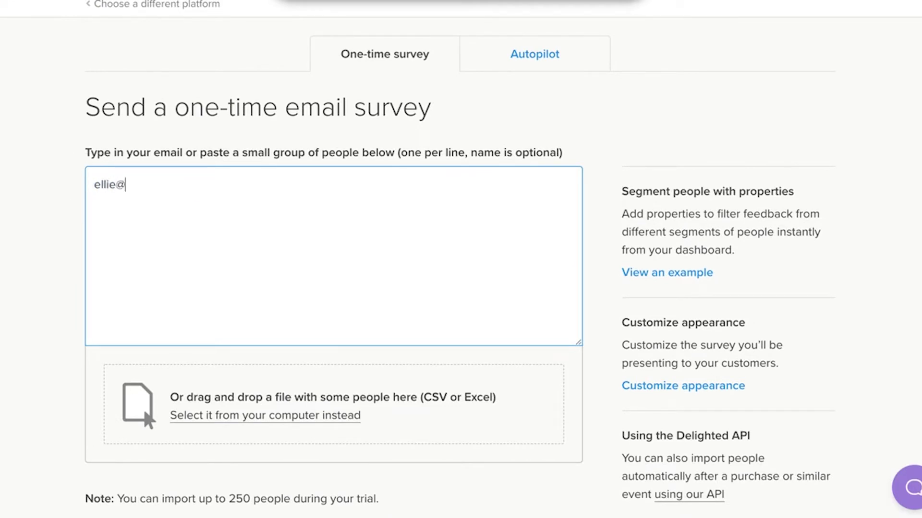
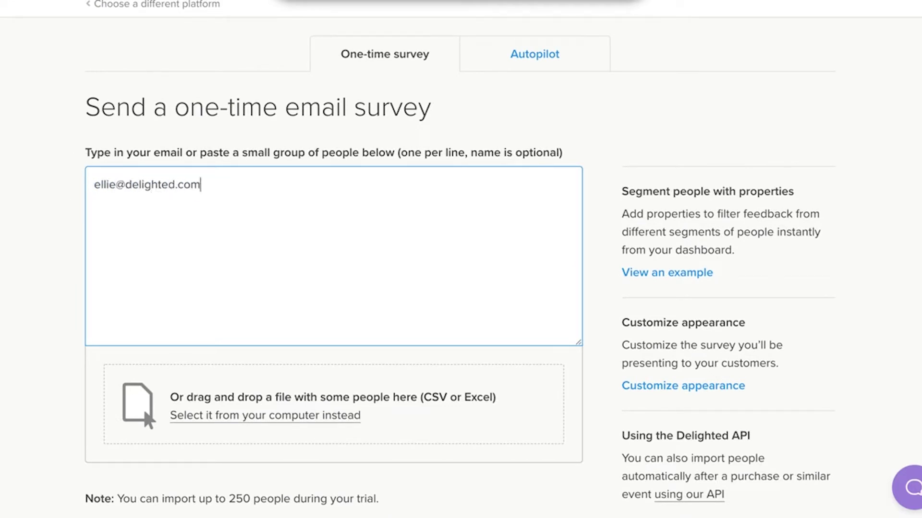
- Replace the sample addresses with the recipient's email address and continue to Review
{"action": "scroll", "coordinate": [461, 259], "scroll_direction": "down", "scroll_amount": 2}
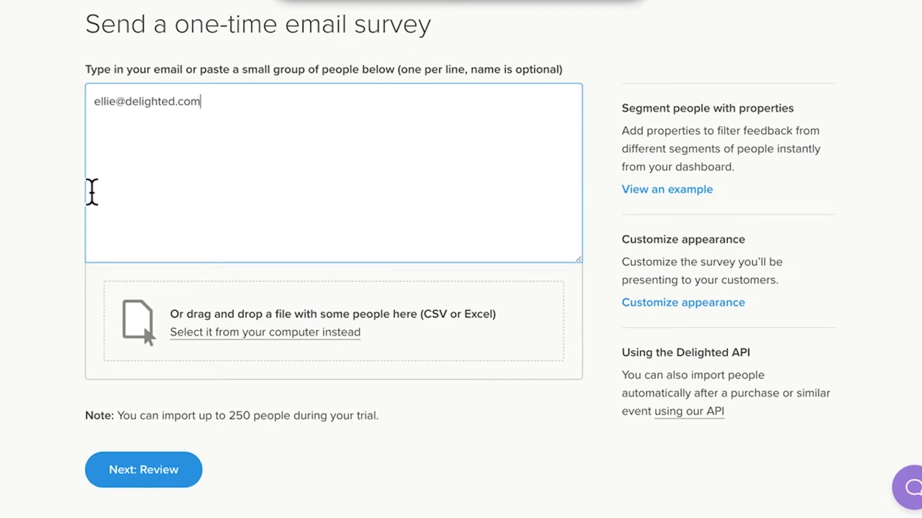
{"action": "left_click", "coordinate": [184, 463]}
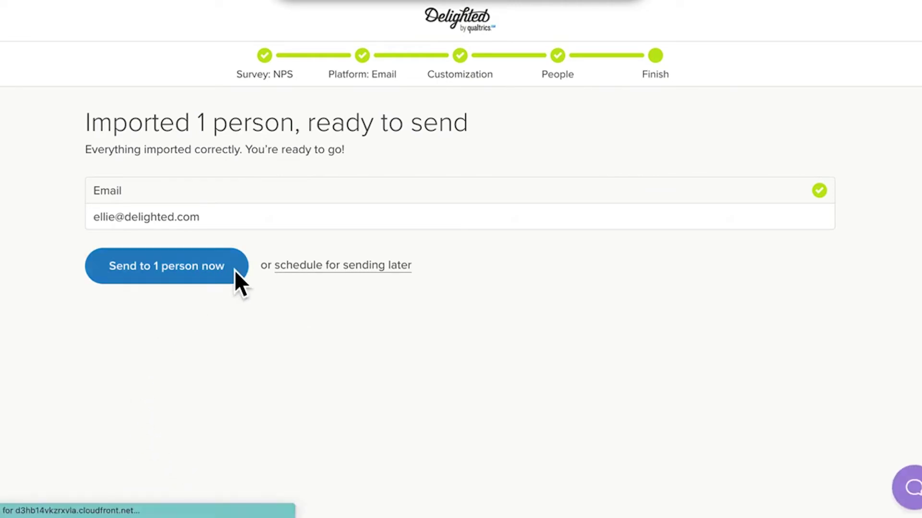
- Send the NPS survey now to the single imported recipient
{"action": "left_click", "coordinate": [234, 270]}
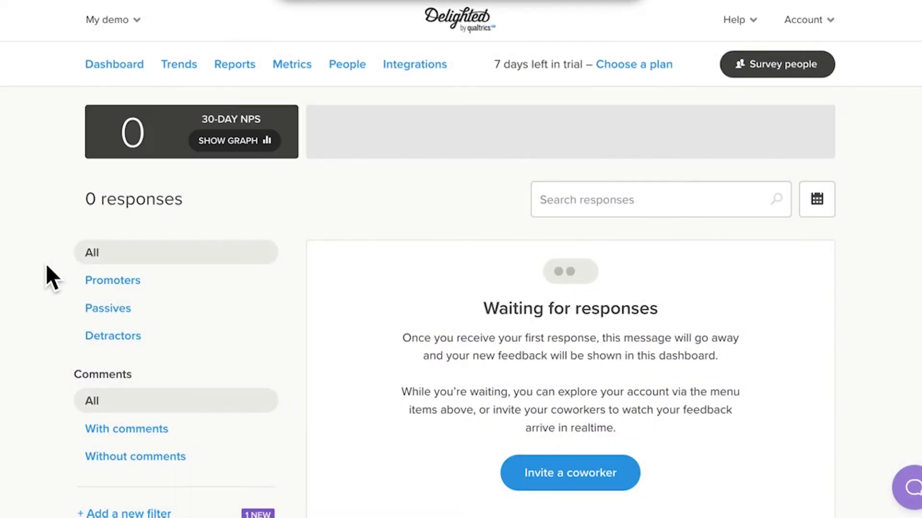
- Open Configure additional questions from the Email survey's settings under Survey people
{"action": "left_click", "coordinate": [785, 66]}
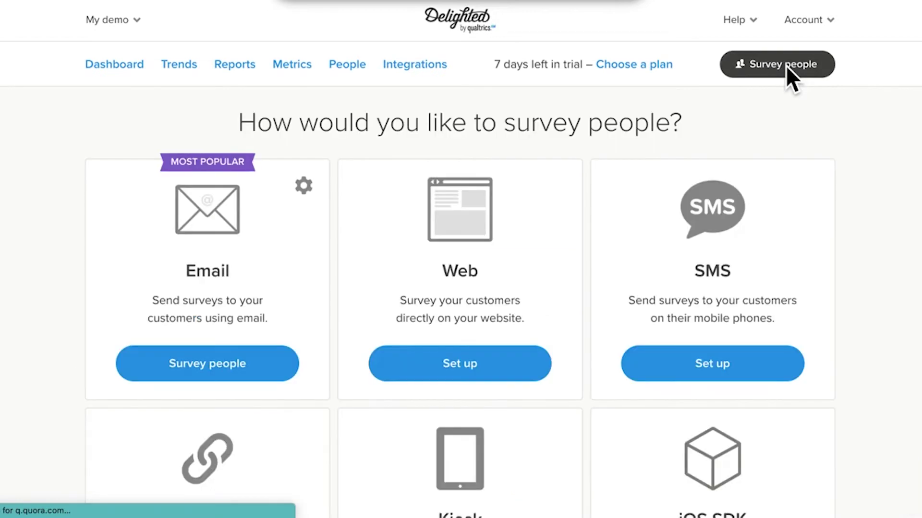
{"action": "left_click", "coordinate": [310, 193]}
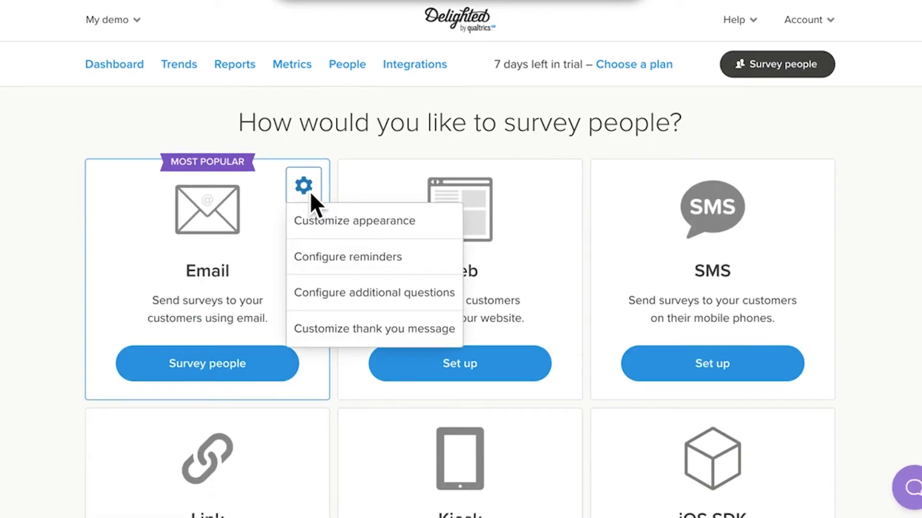
{"action": "left_click", "coordinate": [424, 293]}
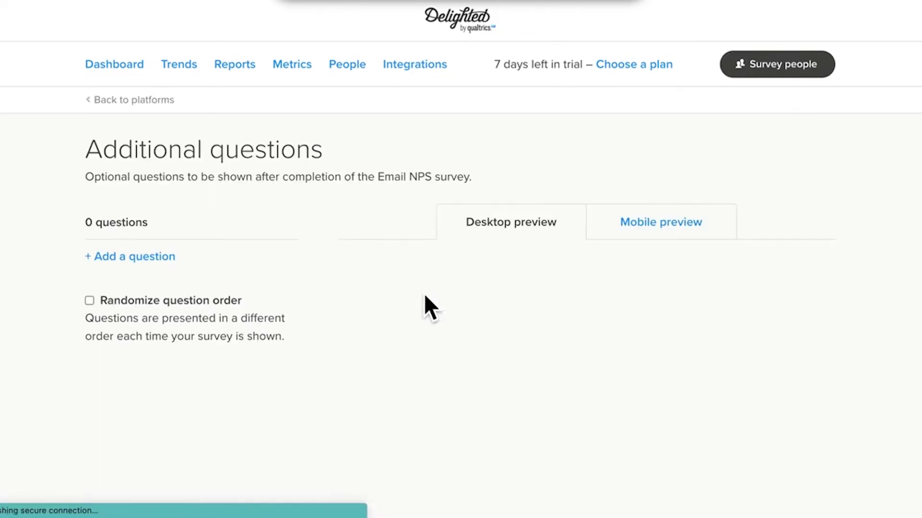
- Add a select-one question 'How did you hear about us?' with a 'Social media' answer option
{"action": "left_click", "coordinate": [136, 260]}
{"action": "scroll", "coordinate": [263, 243], "scroll_direction": "down", "scroll_amount": 3}
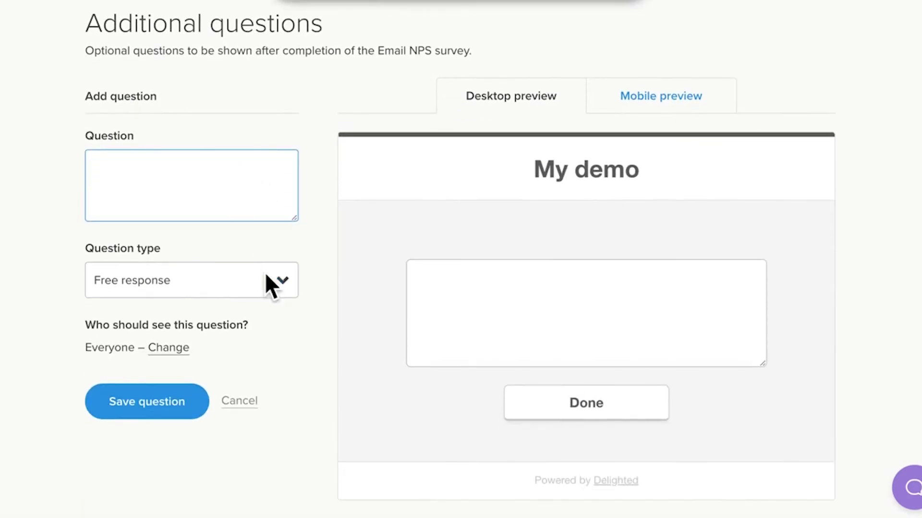
{"action": "left_click", "coordinate": [266, 278]}
{"action": "scroll", "coordinate": [229, 399], "scroll_direction": "down", "scroll_amount": 1}
{"action": "left_click", "coordinate": [215, 361]}
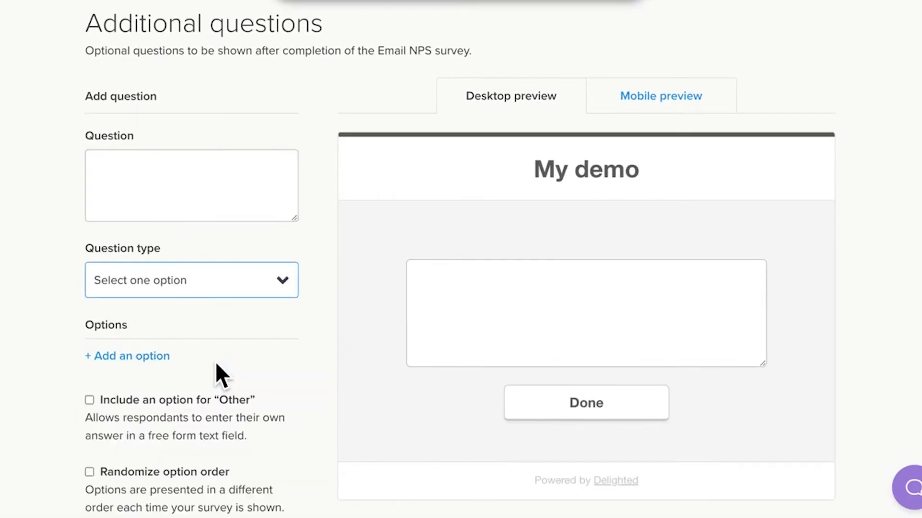
{"action": "left_click", "coordinate": [167, 208]}
{"action": "type", "text": "How did "}
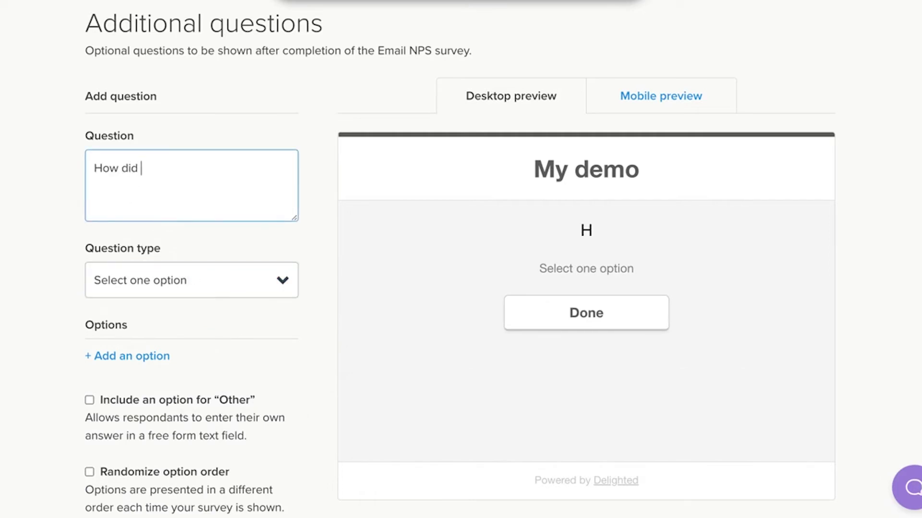
{"action": "type", "text": "you hear about us?"}
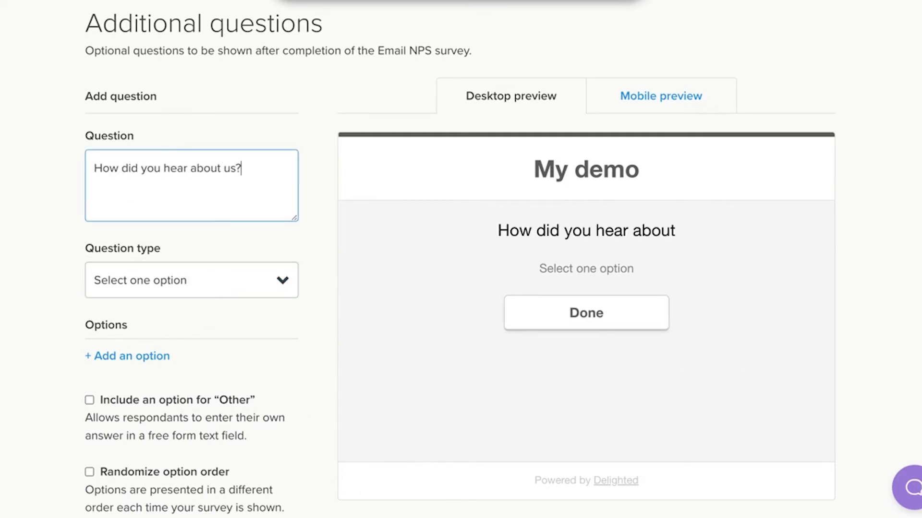
{"action": "left_click", "coordinate": [146, 354]}
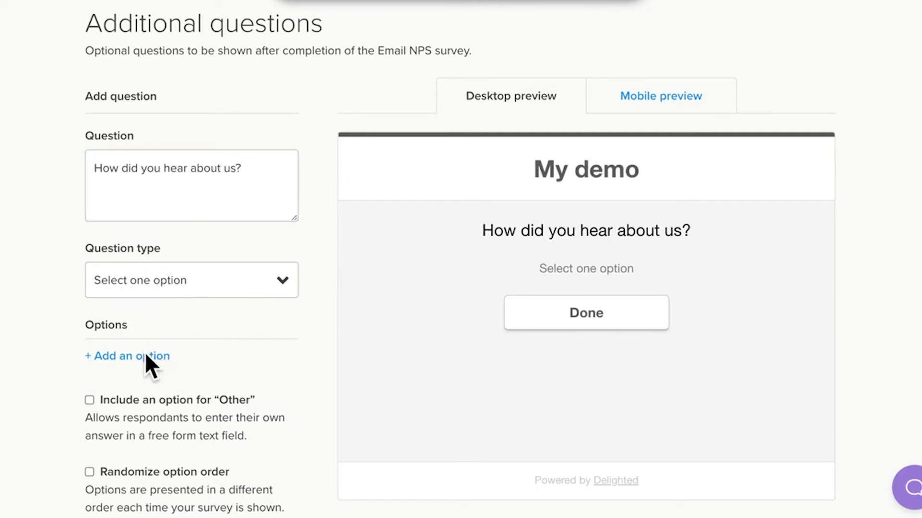
{"action": "type", "text": "Socia"}
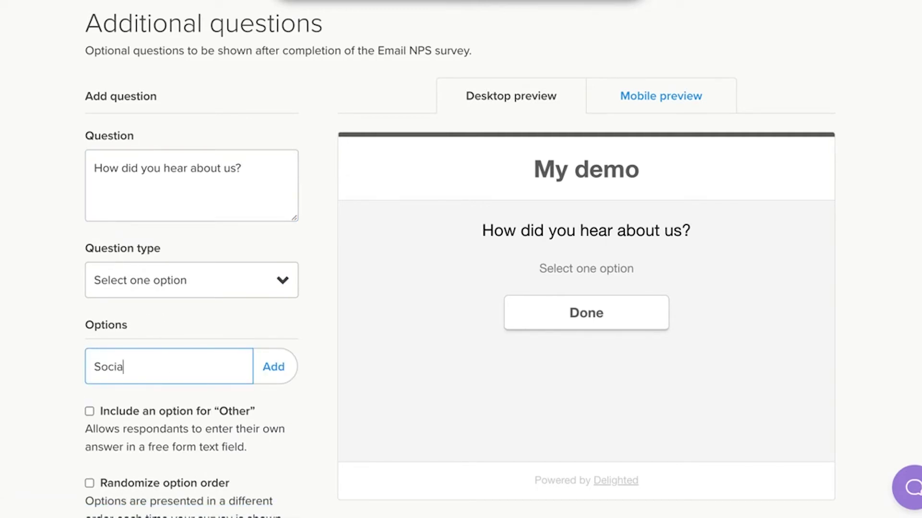
{"action": "type", "text": "l media"}
{"action": "left_click", "coordinate": [274, 366]}
{"action": "scroll", "coordinate": [274, 366], "scroll_direction": "down", "scroll_amount": 3}
- Show the question only to Promoters by excluding Passives and Detractors, then save it
{"action": "left_click", "coordinate": [187, 406]}
{"action": "scroll", "coordinate": [302, 389], "scroll_direction": "down", "scroll_amount": 2}
{"action": "left_click", "coordinate": [92, 344]}
{"action": "left_click", "coordinate": [90, 366]}
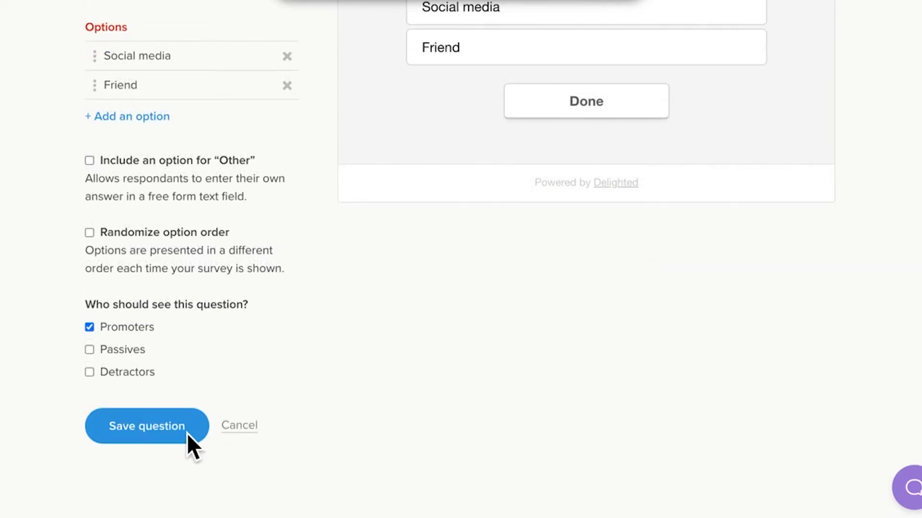
{"action": "left_click", "coordinate": [186, 433]}
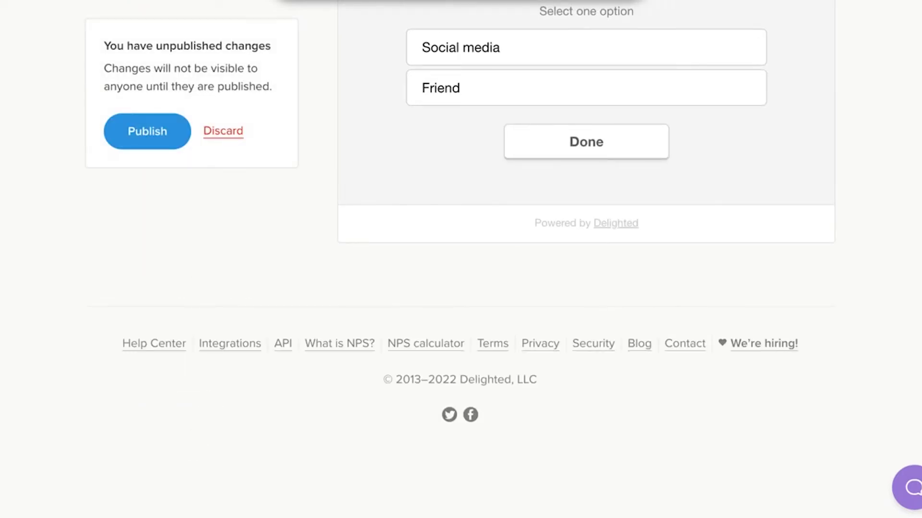
{"action": "left_click", "coordinate": [73, 261]}
{"action": "scroll", "coordinate": [73, 261], "scroll_direction": "up", "scroll_amount": 3}
{"action": "scroll", "coordinate": [73, 261], "scroll_direction": "up", "scroll_amount": 3}
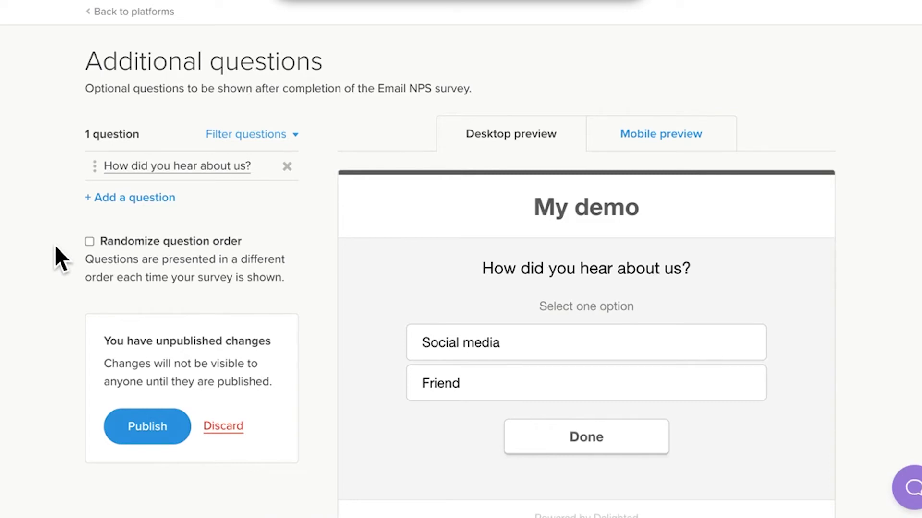
{"action": "scroll", "coordinate": [55, 244], "scroll_direction": "down", "scroll_amount": 2}
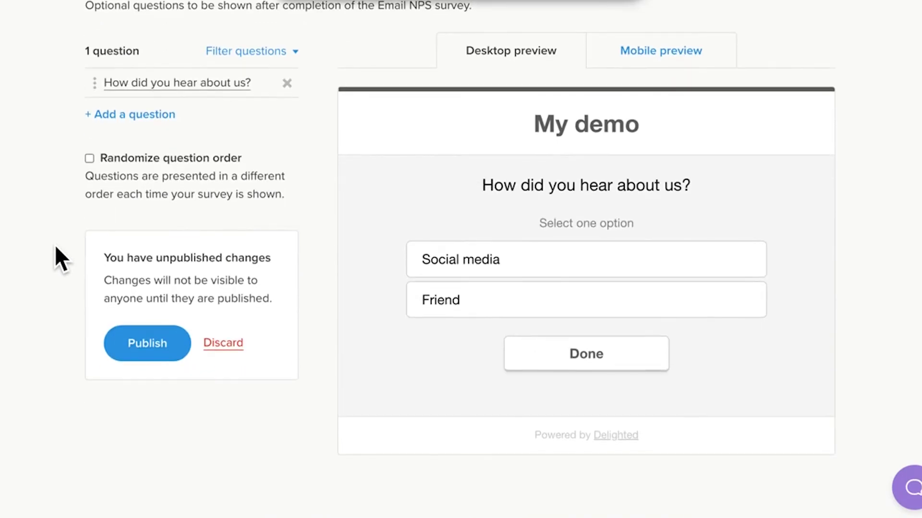
- Publish the follow-up question and confirm the Email survey's additional questions are turned on
{"action": "left_click", "coordinate": [157, 346]}
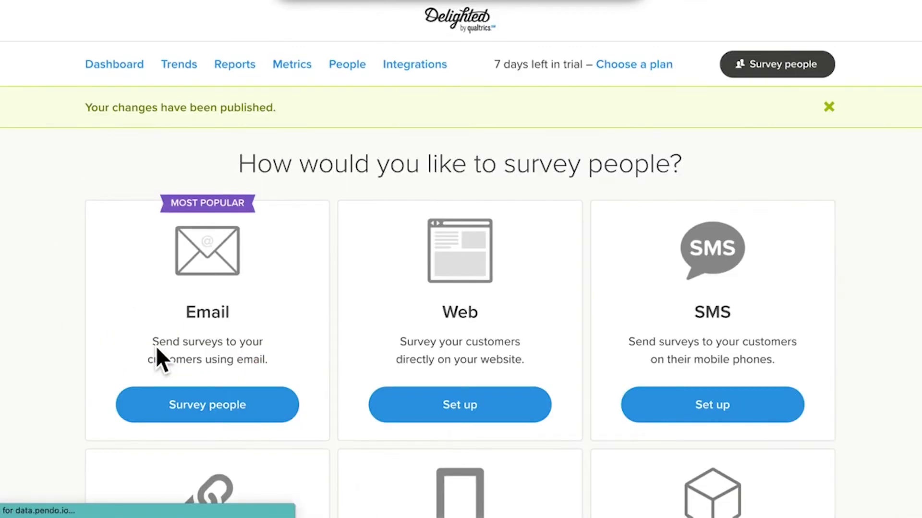
{"action": "left_click", "coordinate": [307, 227]}
{"action": "left_click", "coordinate": [370, 336]}
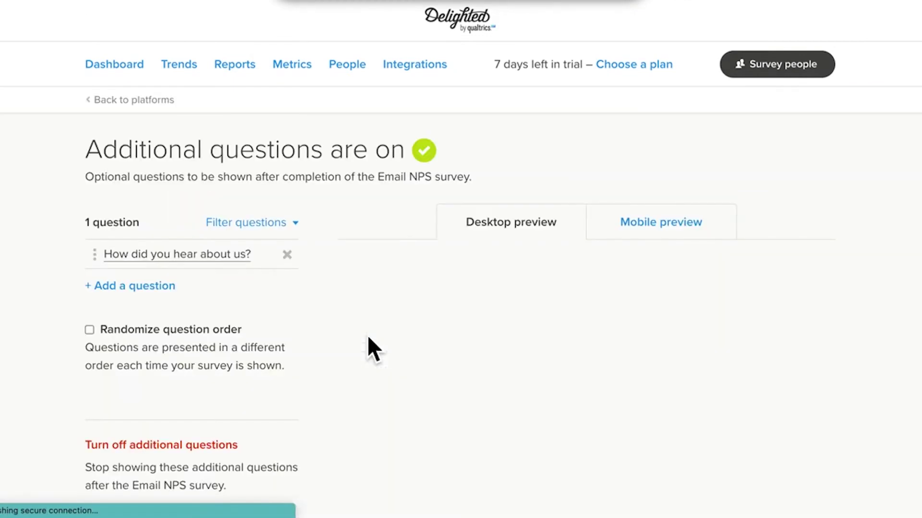
{"action": "scroll", "coordinate": [294, 344], "scroll_direction": "down", "scroll_amount": 5}
{"action": "scroll", "coordinate": [294, 343], "scroll_direction": "up", "scroll_amount": 4}
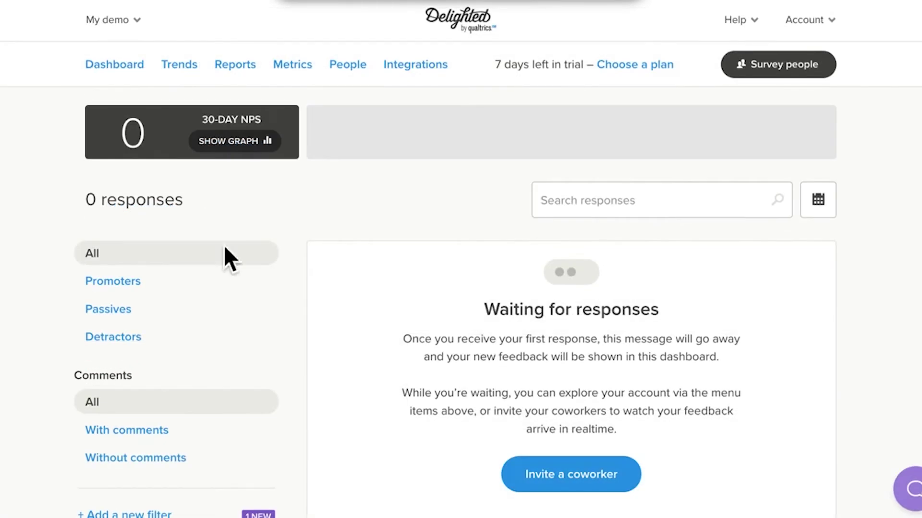
- Set the Email thank-you message to 'Different messages based on score', review Promoters, and save
{"action": "left_click", "coordinate": [779, 62]}
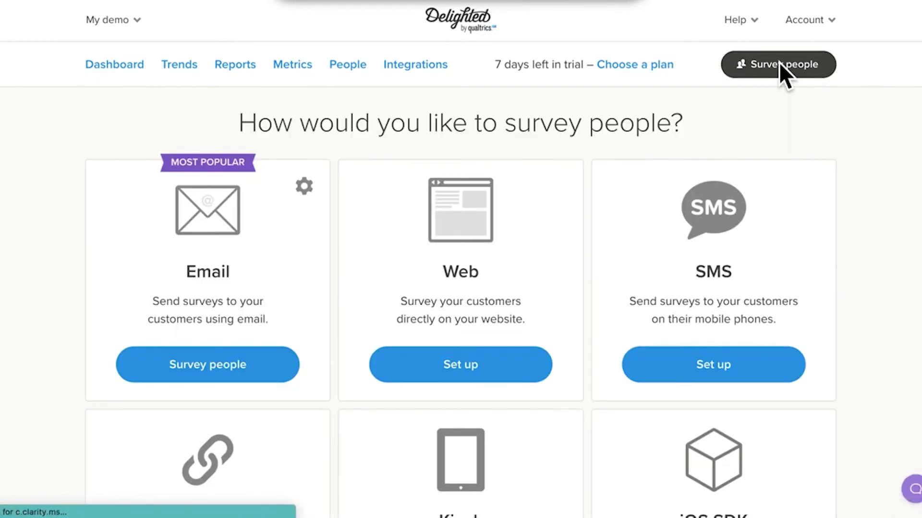
{"action": "scroll", "coordinate": [51, 204], "scroll_direction": "down", "scroll_amount": 2}
{"action": "left_click", "coordinate": [310, 87]}
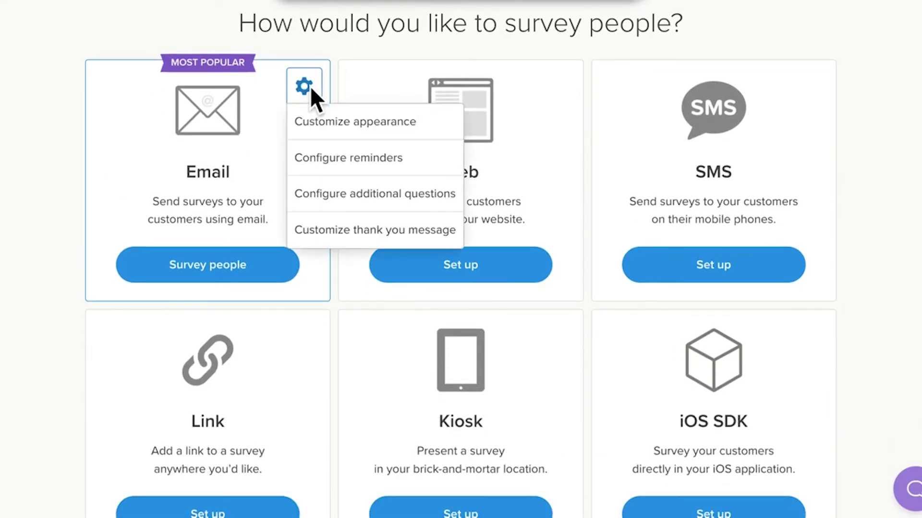
{"action": "left_click", "coordinate": [378, 233]}
{"action": "scroll", "coordinate": [305, 244], "scroll_direction": "down", "scroll_amount": 3}
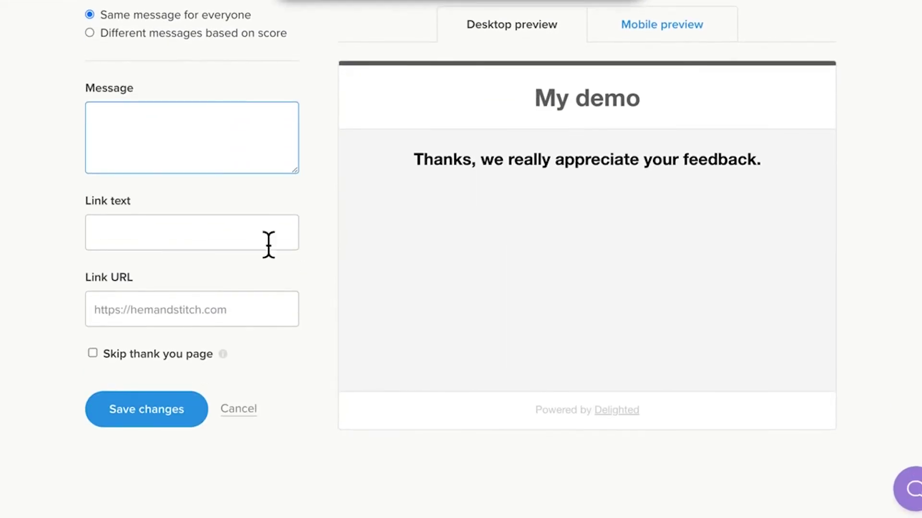
{"action": "scroll", "coordinate": [320, 180], "scroll_direction": "up", "scroll_amount": 2}
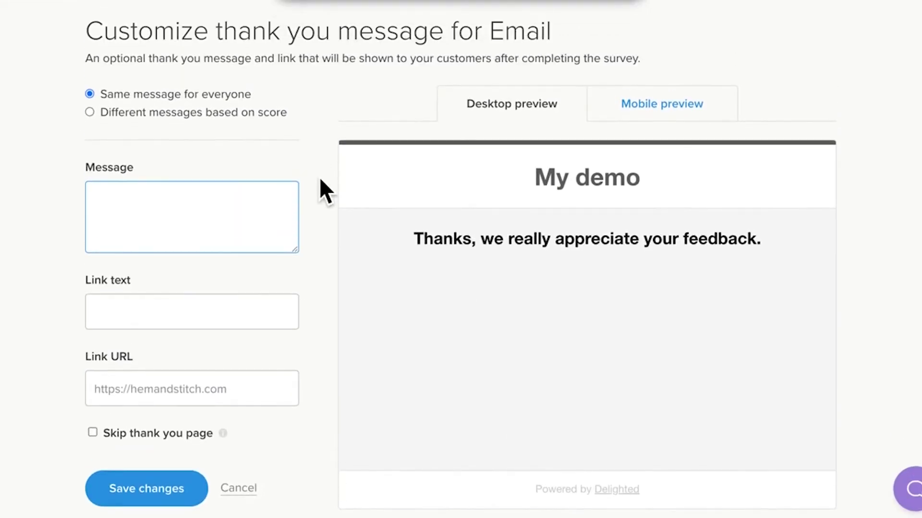
{"action": "left_click", "coordinate": [91, 113]}
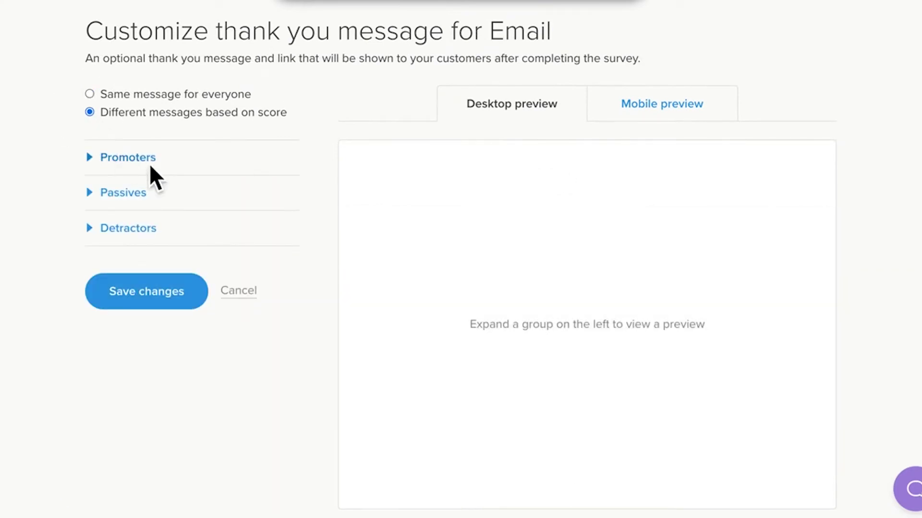
{"action": "left_click", "coordinate": [183, 163]}
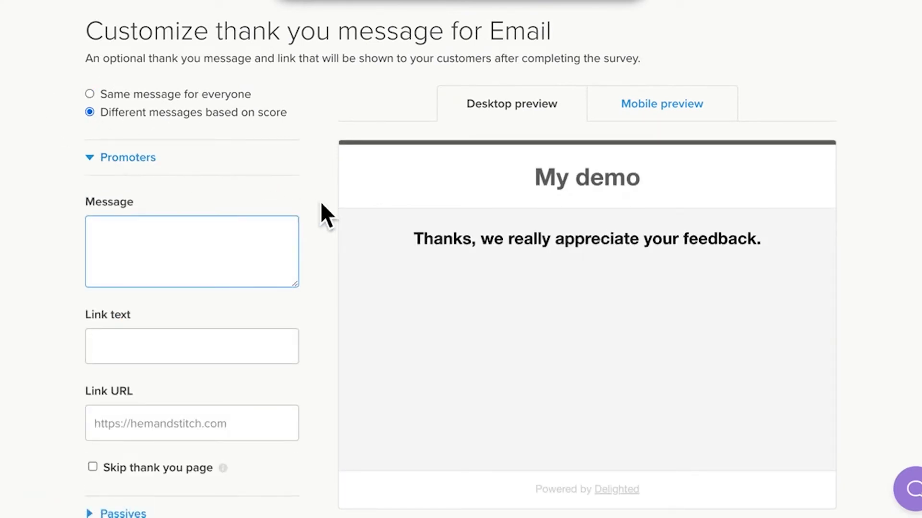
{"action": "scroll", "coordinate": [321, 201], "scroll_direction": "down", "scroll_amount": 5}
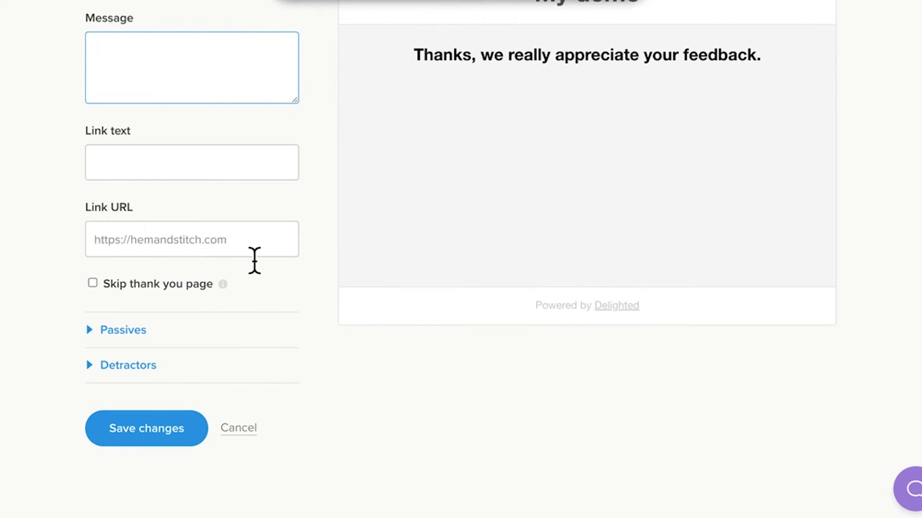
{"action": "left_click", "coordinate": [196, 419]}
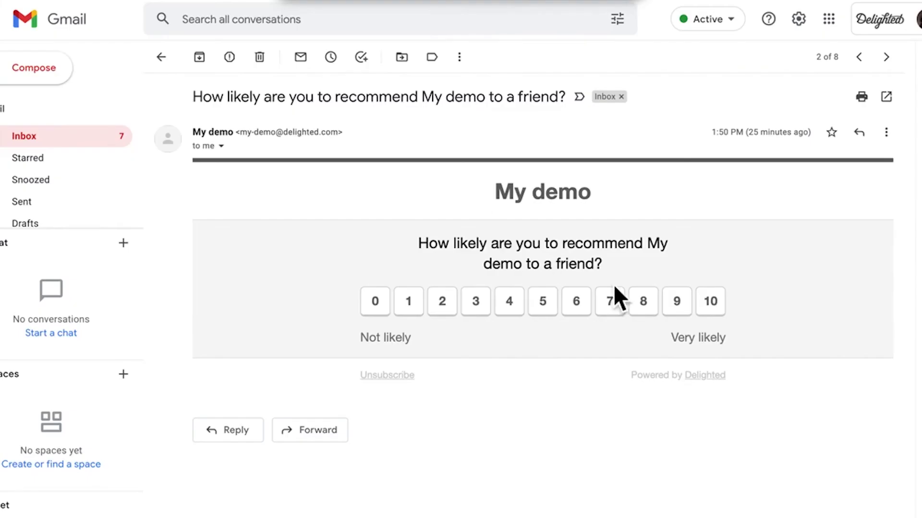
- Answer the survey email with score 10, comment 'test', and Social media as the source
{"action": "left_click", "coordinate": [710, 301]}
{"action": "type", "text": "test"}
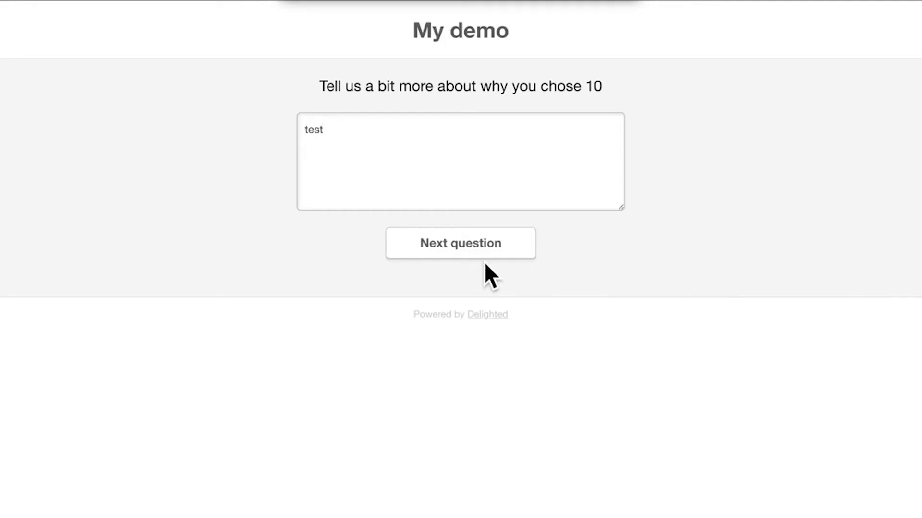
{"action": "left_click", "coordinate": [489, 255]}
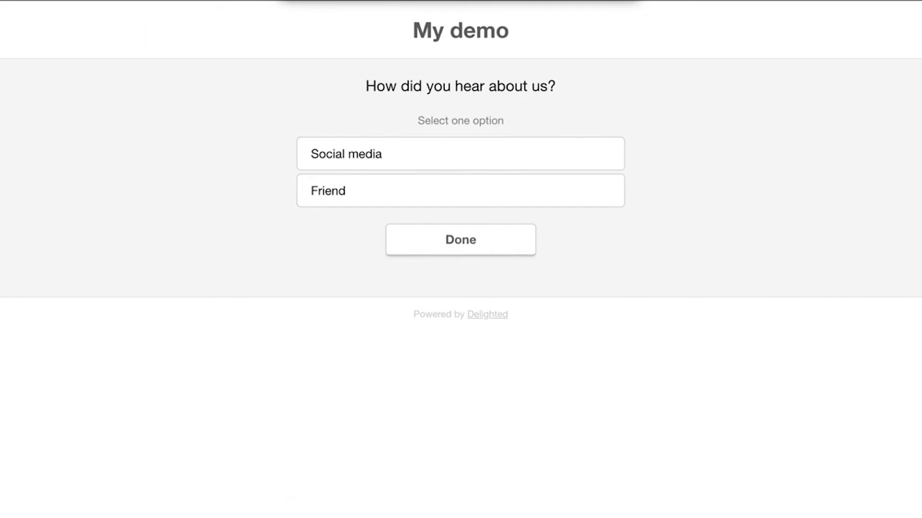
{"action": "left_click", "coordinate": [390, 151]}
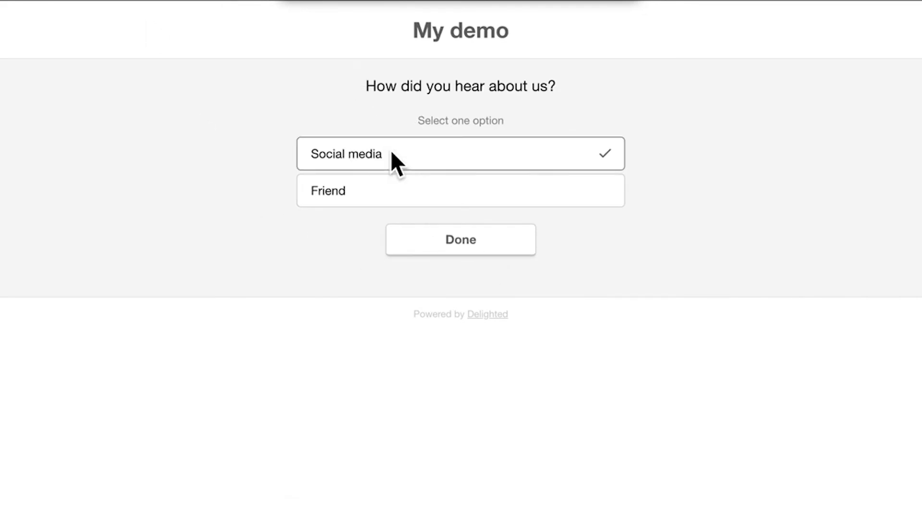
{"action": "left_click", "coordinate": [447, 238]}
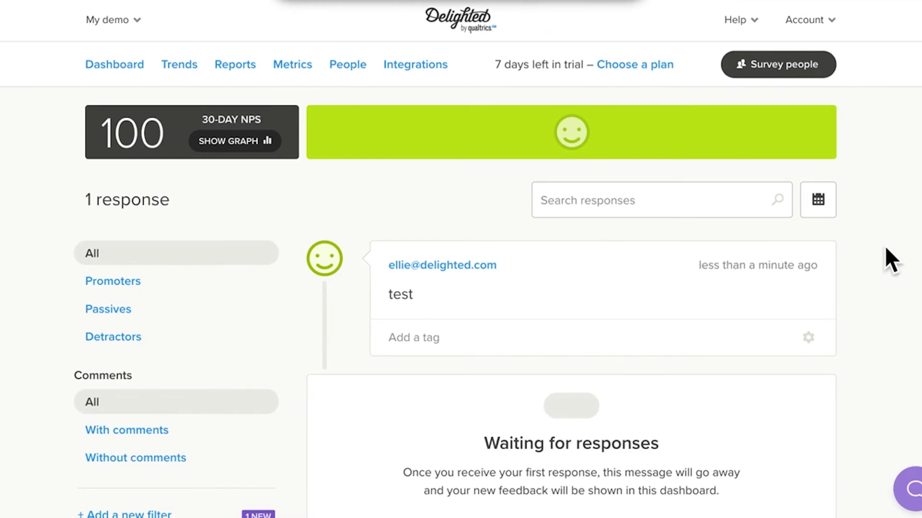
- Open and read the details of the new 10-score response
{"action": "scroll", "coordinate": [887, 245], "scroll_direction": "down", "scroll_amount": 3}
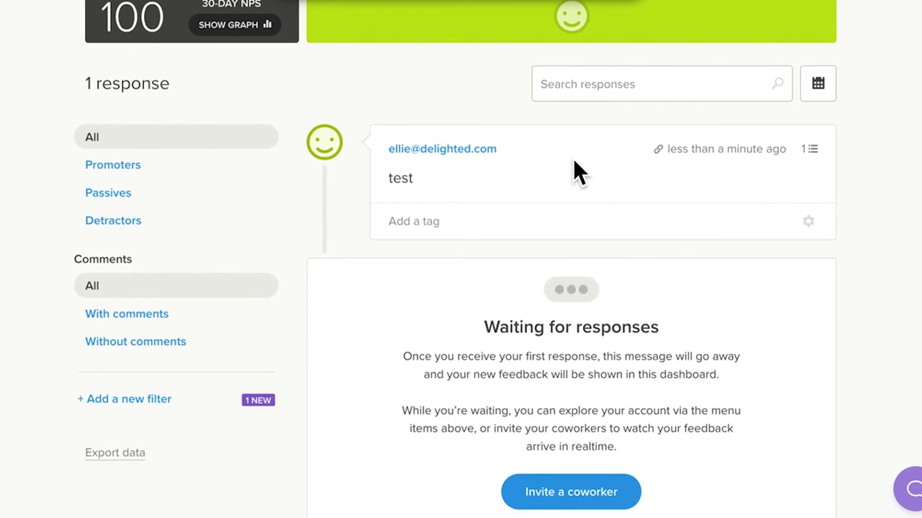
{"action": "left_click", "coordinate": [719, 156]}
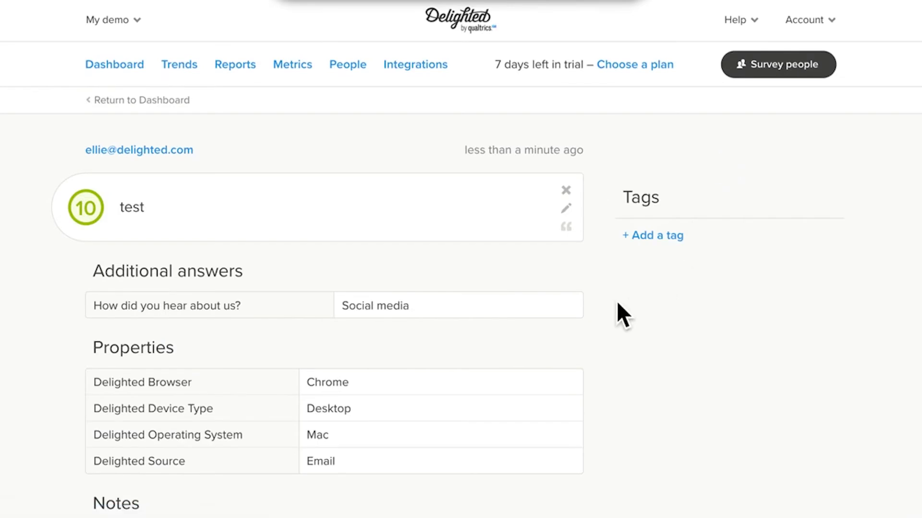
{"action": "scroll", "coordinate": [617, 300], "scroll_direction": "down", "scroll_amount": 1}
{"action": "scroll", "coordinate": [617, 303], "scroll_direction": "down", "scroll_amount": 1}
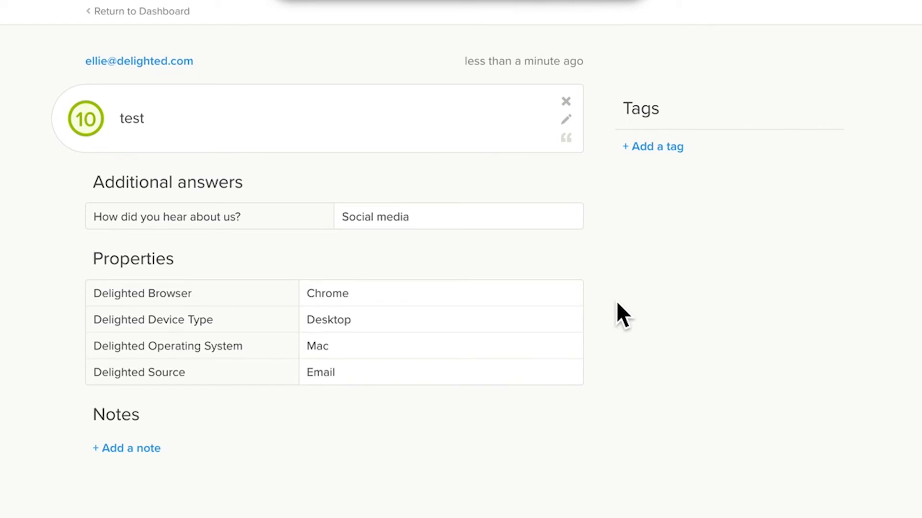
{"action": "scroll", "coordinate": [617, 301], "scroll_direction": "up", "scroll_amount": 2}
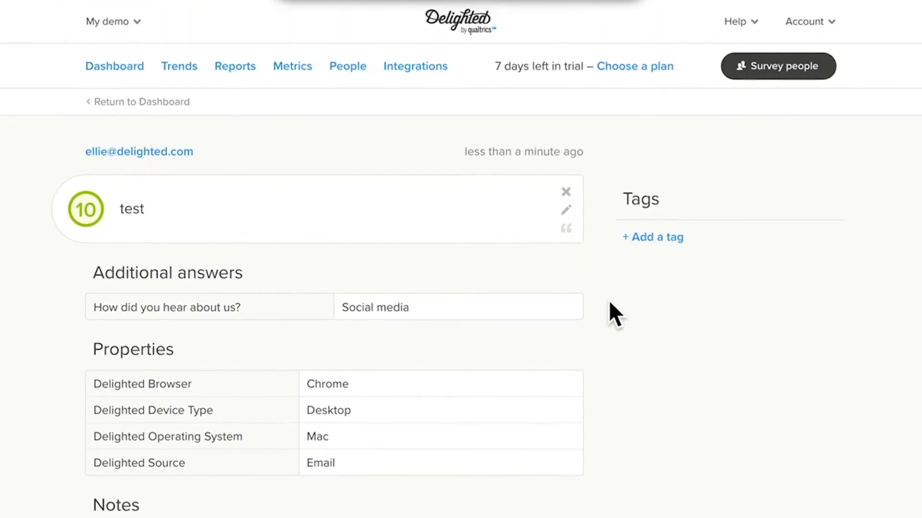
- View the respondent's profile and activity history, then return to the dashboard
{"action": "left_click", "coordinate": [159, 152]}
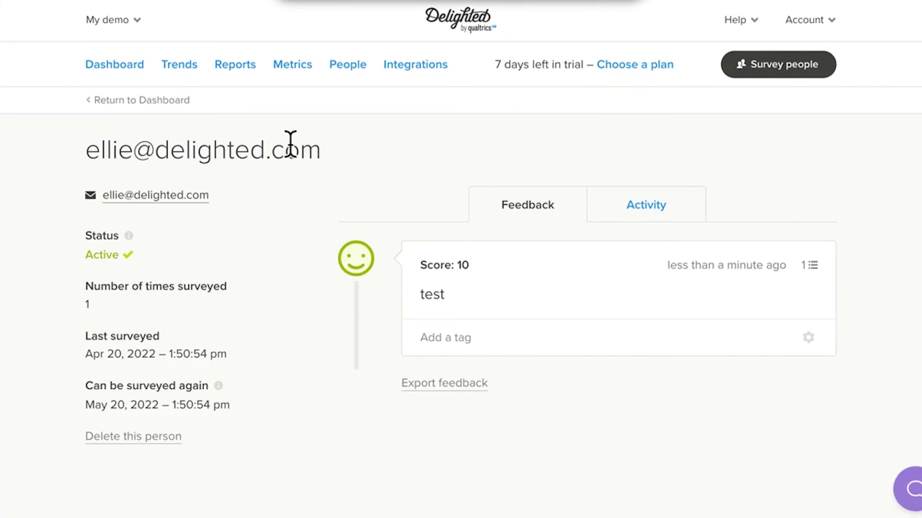
{"action": "left_click", "coordinate": [671, 206]}
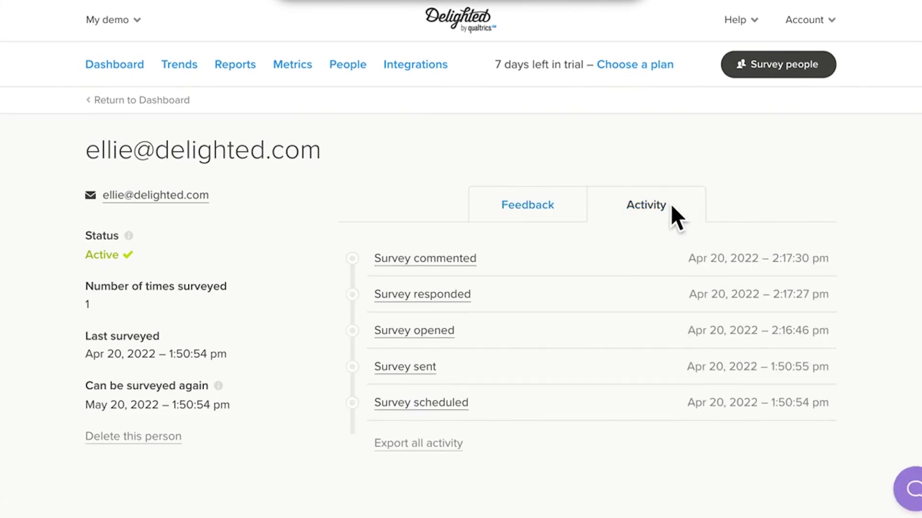
{"action": "left_click", "coordinate": [101, 65]}
{"action": "mouse_move", "coordinate": [422, 142]}
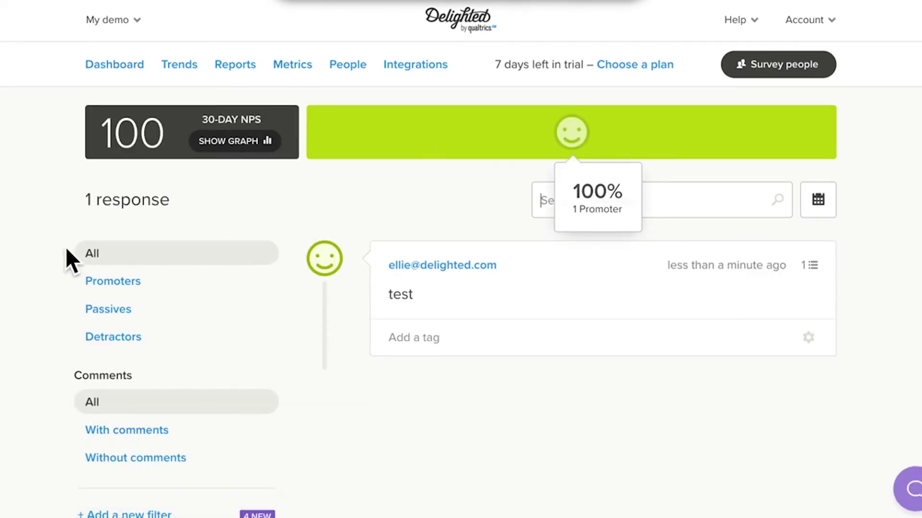
- Review the dashboard's single response and focus the Search responses field
{"action": "scroll", "coordinate": [43, 244], "scroll_direction": "down", "scroll_amount": 3}
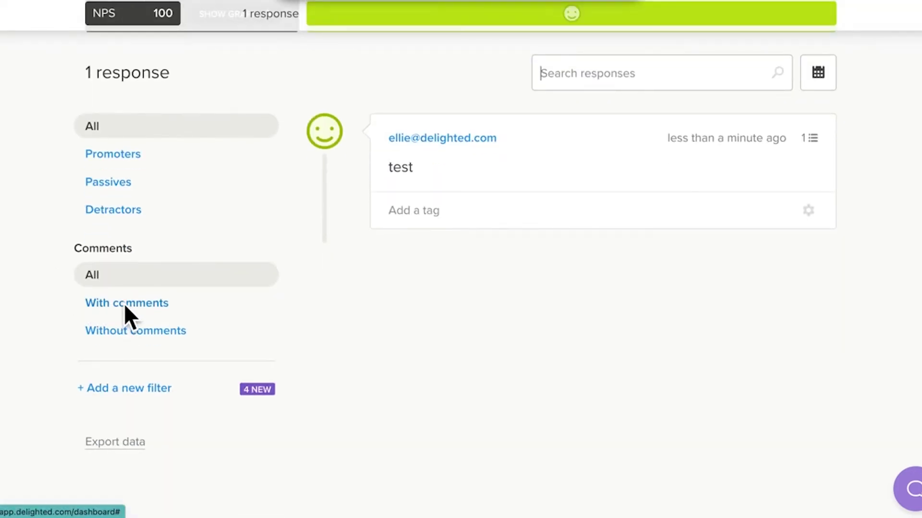
{"action": "scroll", "coordinate": [374, 312], "scroll_direction": "up", "scroll_amount": 3}
{"action": "left_click", "coordinate": [576, 188]}
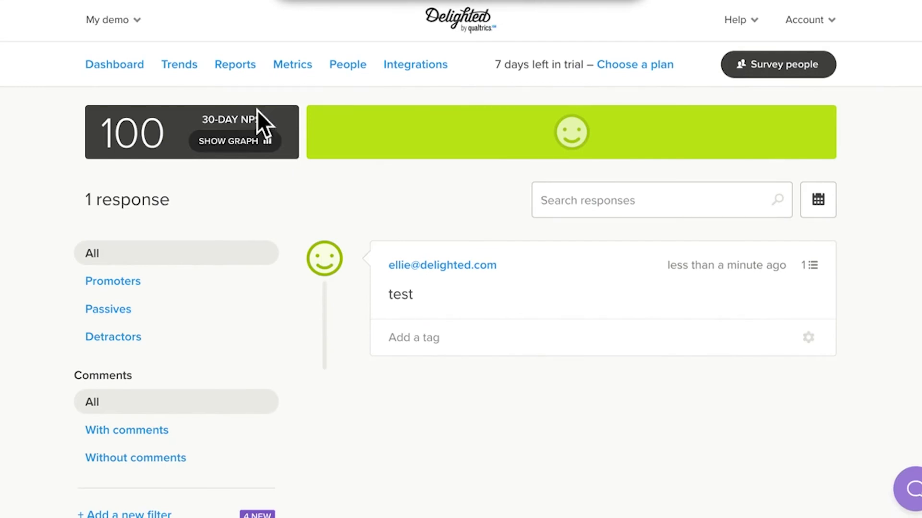
- View the Reports Snapshot of NPS, leaving the All responses filter unchanged
{"action": "left_click", "coordinate": [247, 68]}
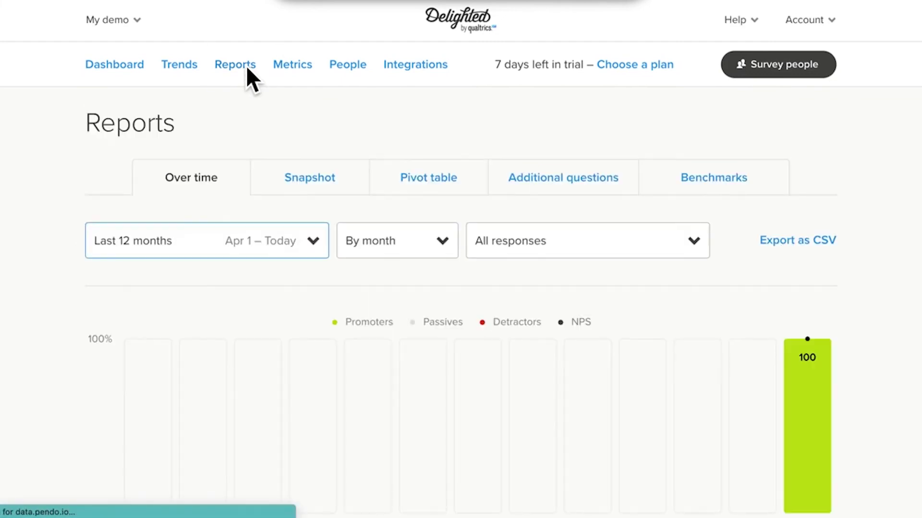
{"action": "left_click", "coordinate": [297, 174]}
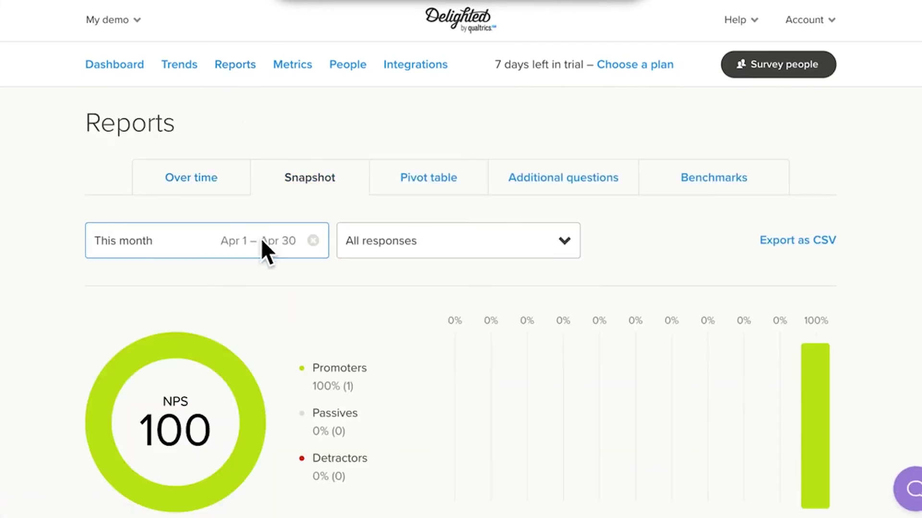
{"action": "left_click", "coordinate": [400, 245]}
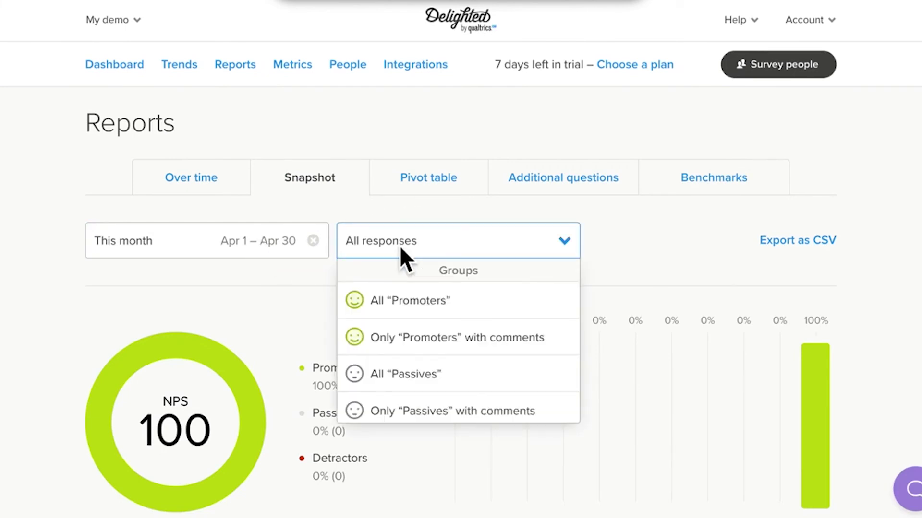
{"action": "left_click", "coordinate": [67, 237]}
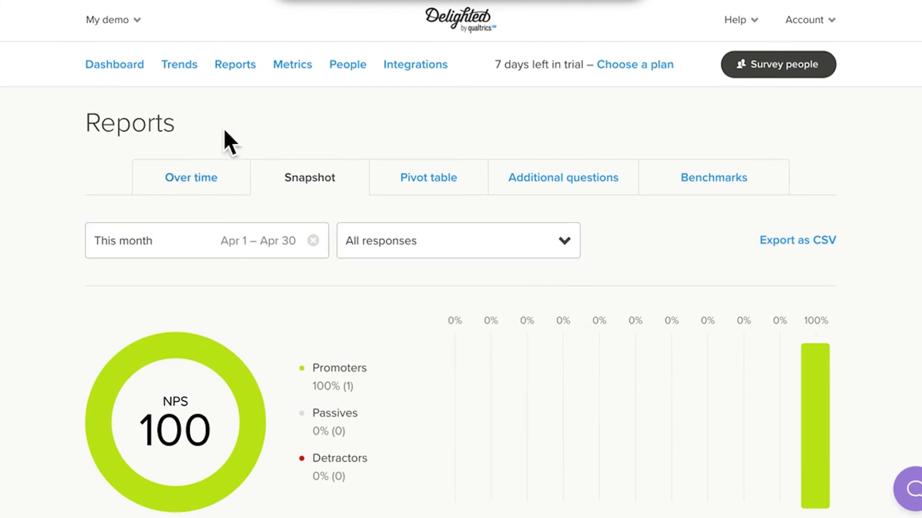
- Review this month's email metrics: 1 sent, 100% opened, responded and commented
{"action": "left_click", "coordinate": [293, 71]}
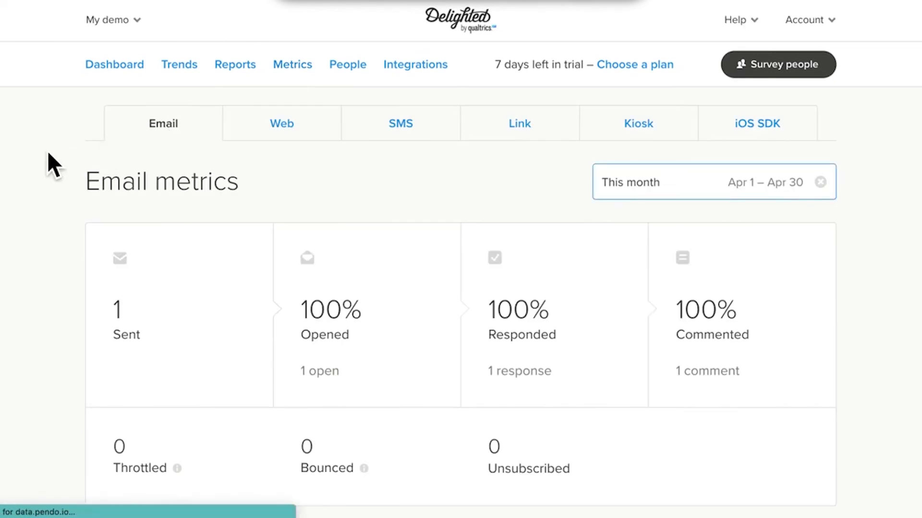
{"action": "scroll", "coordinate": [48, 152], "scroll_direction": "down", "scroll_amount": 2}
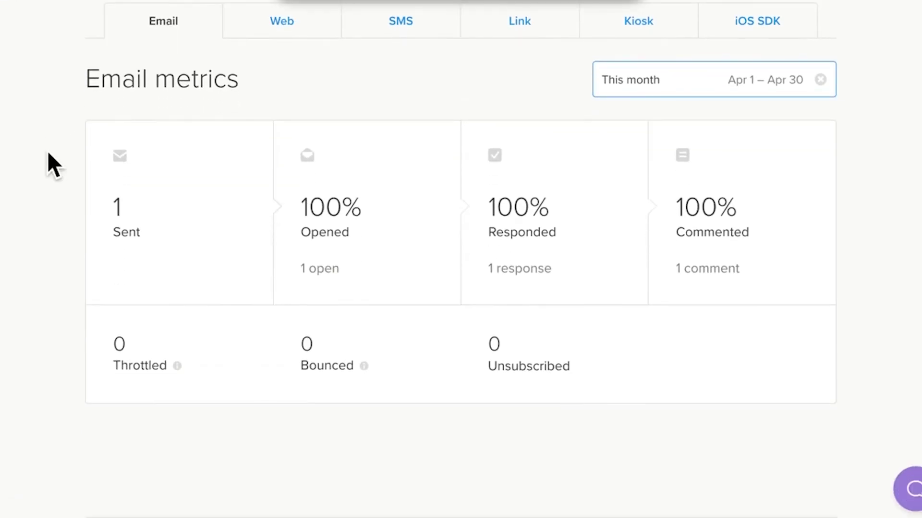
{"action": "scroll", "coordinate": [48, 153], "scroll_direction": "up", "scroll_amount": 1}
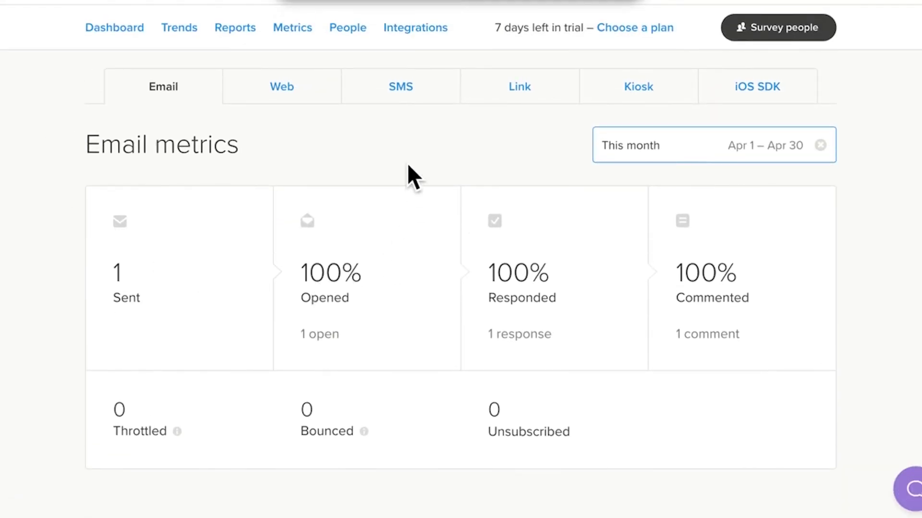
{"action": "scroll", "coordinate": [401, 155], "scroll_direction": "up", "scroll_amount": 1}
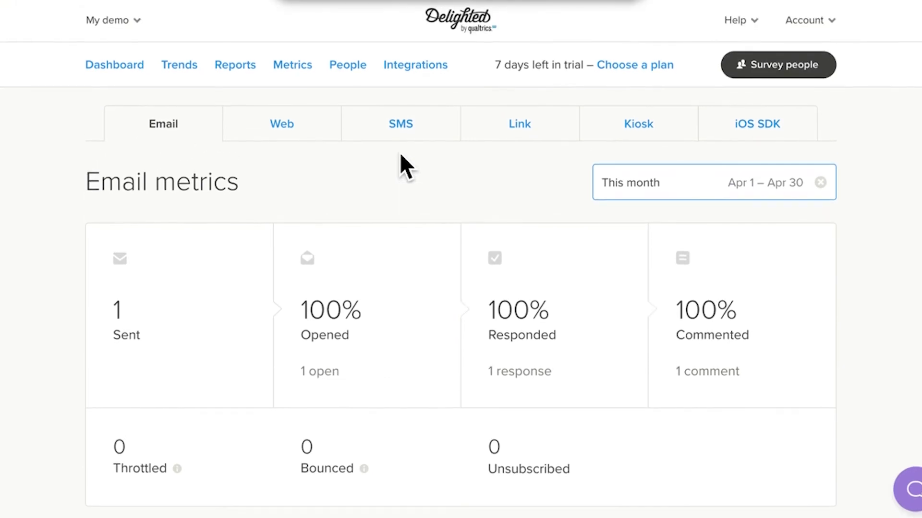
- Return to the dashboard and look over its responses
{"action": "left_click", "coordinate": [130, 68]}
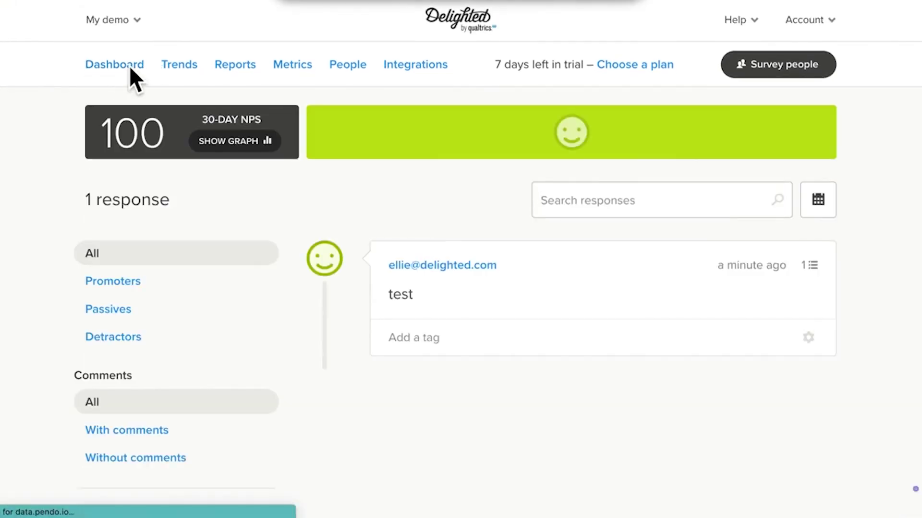
{"action": "scroll", "coordinate": [890, 188], "scroll_direction": "down", "scroll_amount": 1}
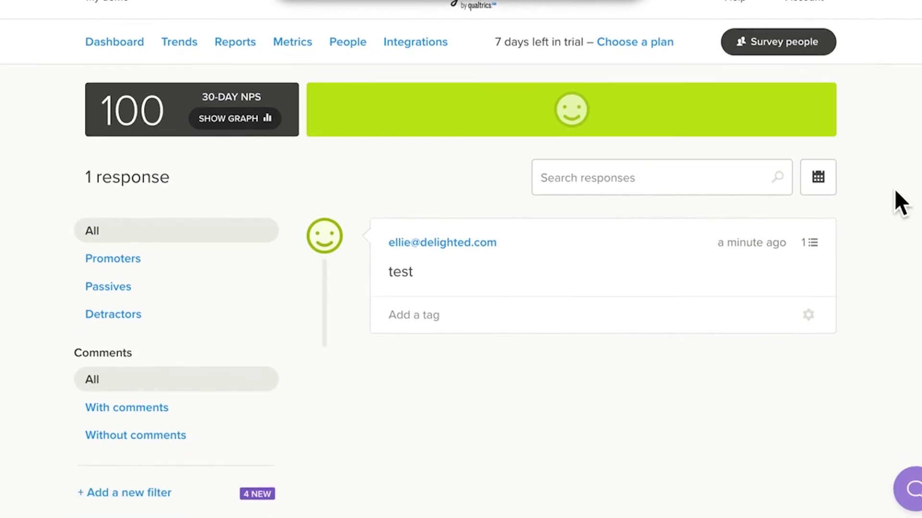
{"action": "scroll", "coordinate": [894, 188], "scroll_direction": "up", "scroll_amount": 1}
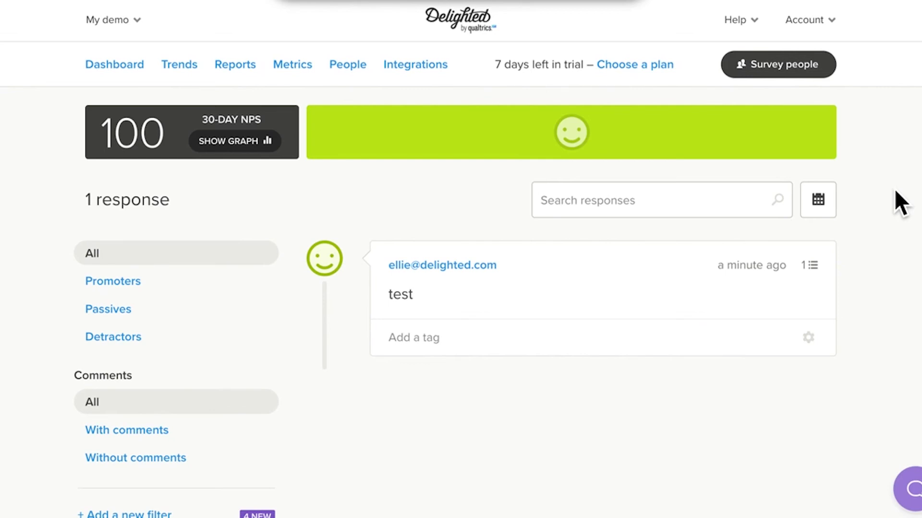
- Open the Help Center, search the help docs for 'best practices', then close the panel
{"action": "left_click", "coordinate": [761, 20]}
{"action": "left_click", "coordinate": [643, 65]}
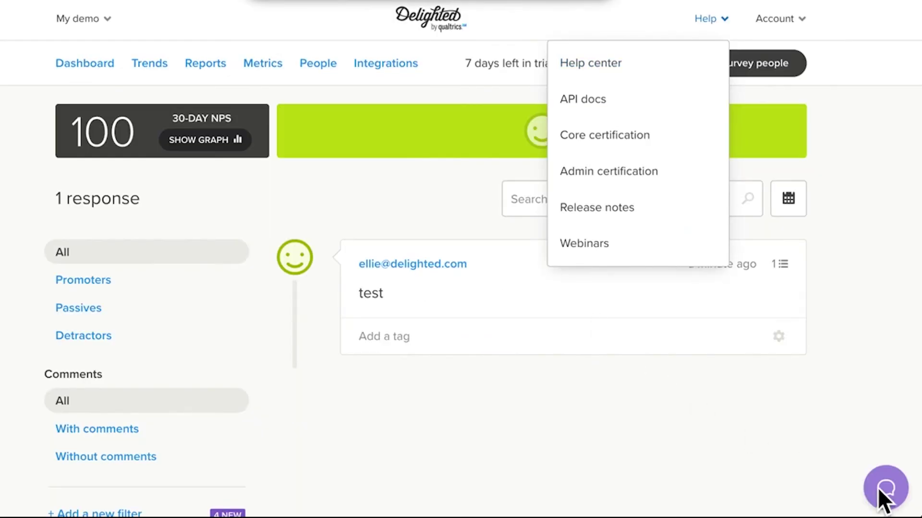
{"action": "left_click", "coordinate": [880, 491]}
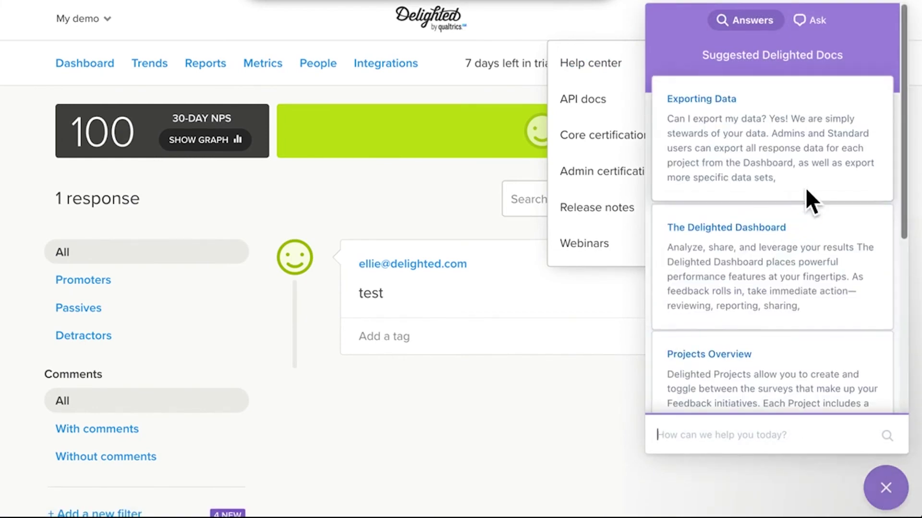
{"action": "left_click", "coordinate": [821, 434]}
{"action": "type", "text": "best practices"}
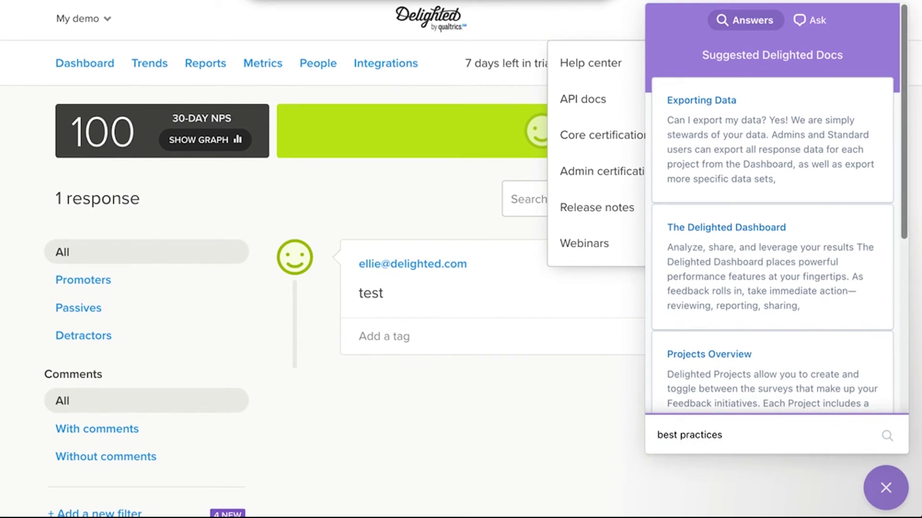
{"action": "key", "text": "Return"}
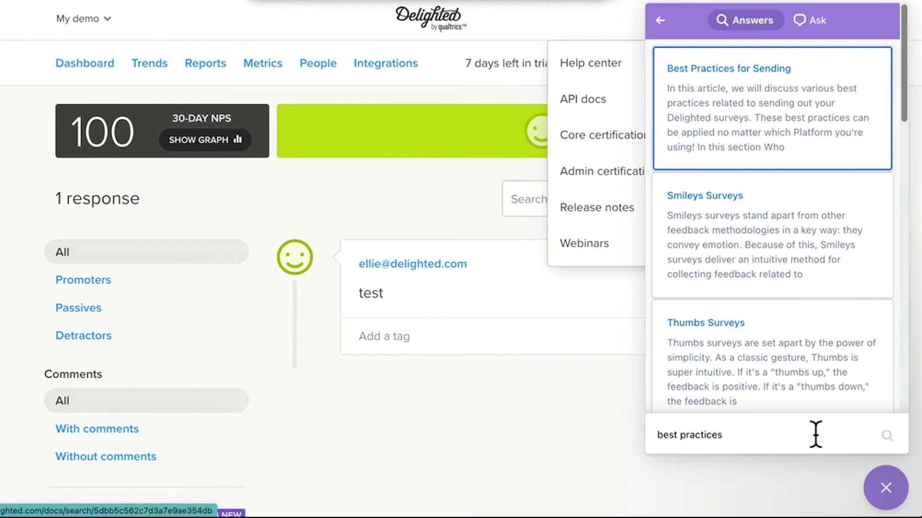
{"action": "left_click", "coordinate": [595, 419]}
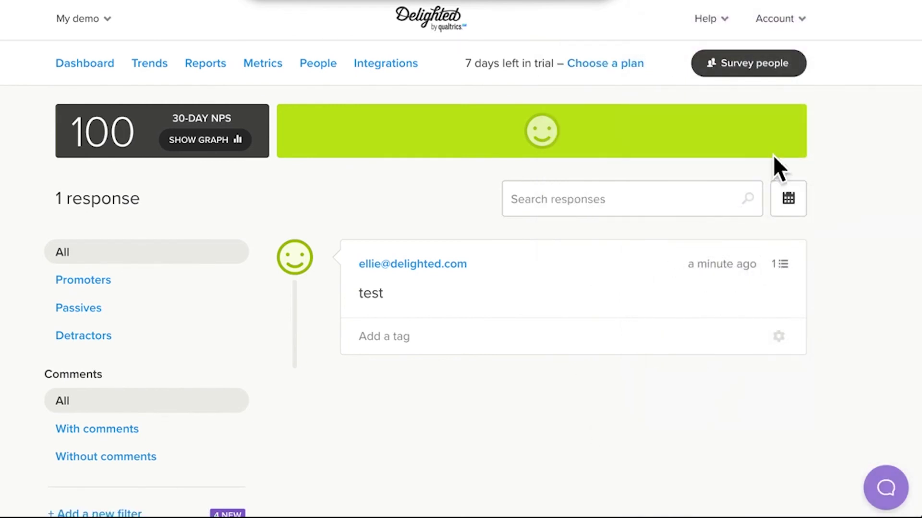
- Browse the Survey people page's distribution method cards
{"action": "left_click", "coordinate": [772, 74]}
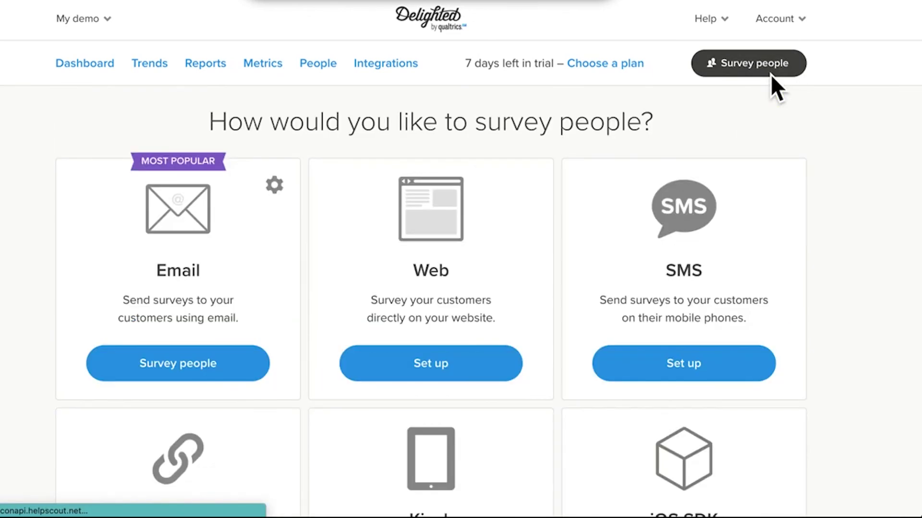
{"action": "scroll", "coordinate": [794, 219], "scroll_direction": "down", "scroll_amount": 3}
{"action": "scroll", "coordinate": [795, 221], "scroll_direction": "down", "scroll_amount": 3}
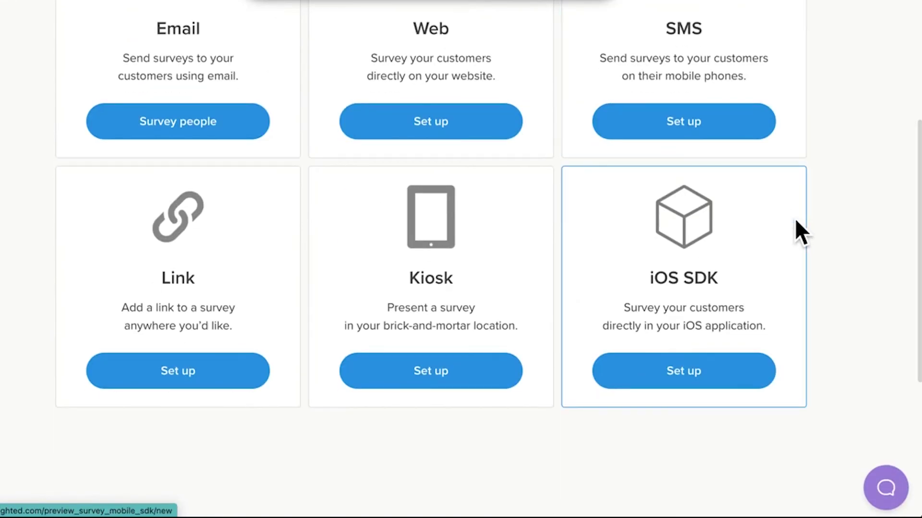
- Bring up the suggested help docs about distribution platforms and browse the list
{"action": "left_click", "coordinate": [880, 478]}
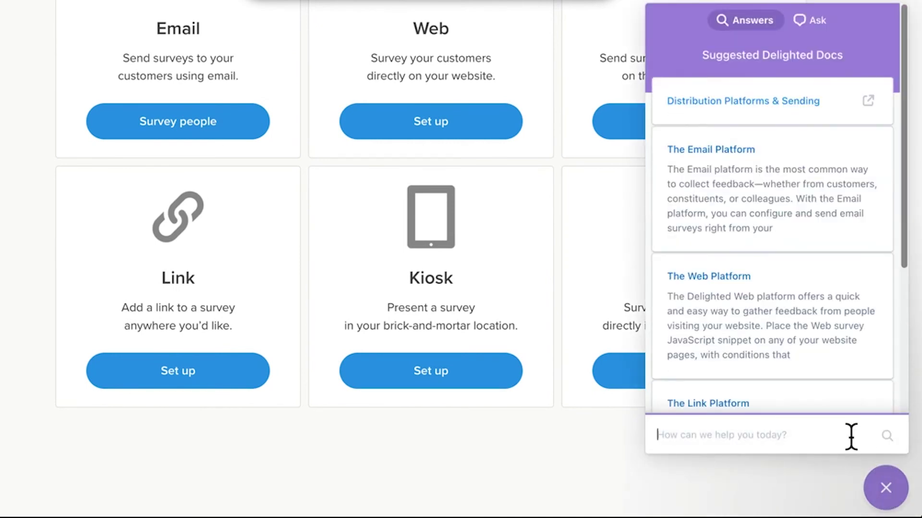
{"action": "scroll", "coordinate": [846, 374], "scroll_direction": "down", "scroll_amount": 3}
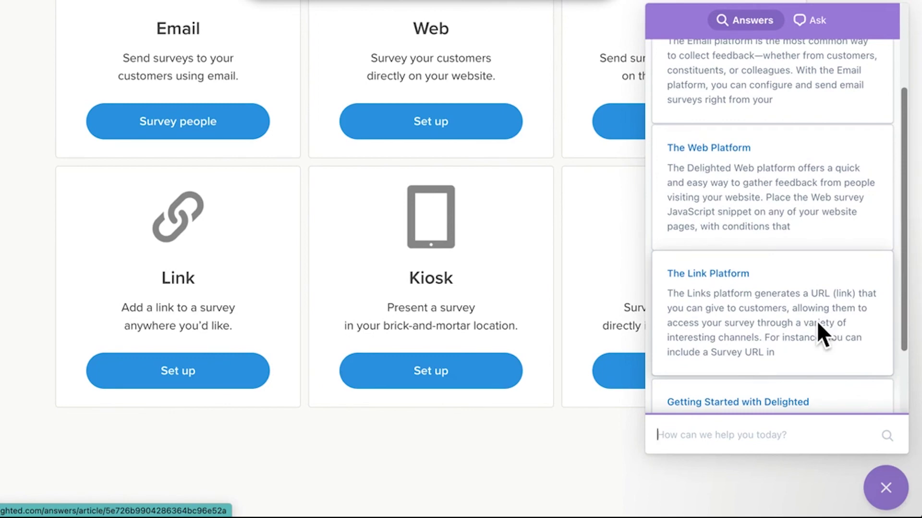
{"action": "scroll", "coordinate": [817, 320], "scroll_direction": "up", "scroll_amount": 3}
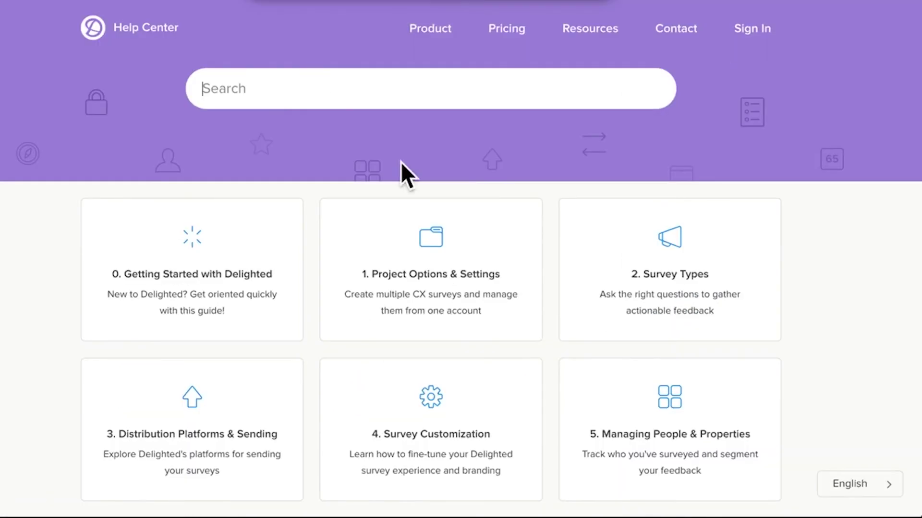
- Open the Core Certification course from the Help Center home page
{"action": "scroll", "coordinate": [428, 192], "scroll_direction": "down", "scroll_amount": 10}
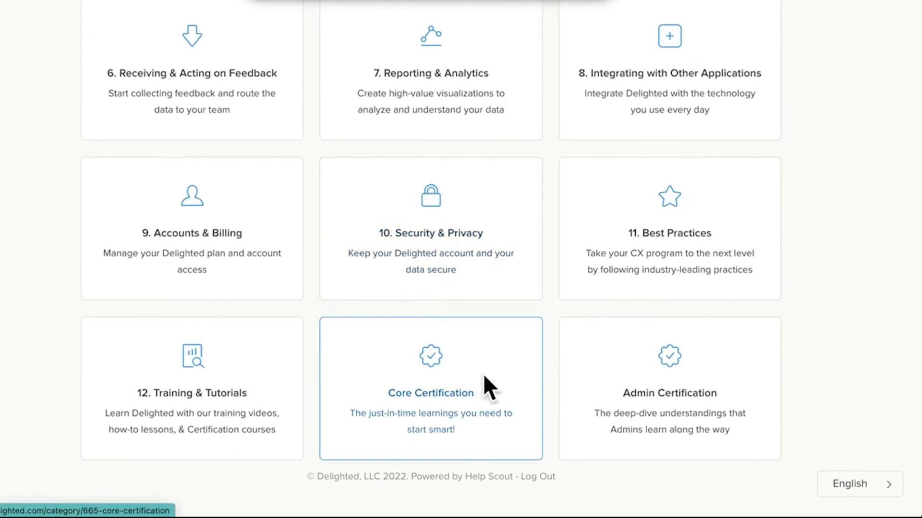
{"action": "left_click", "coordinate": [484, 376]}
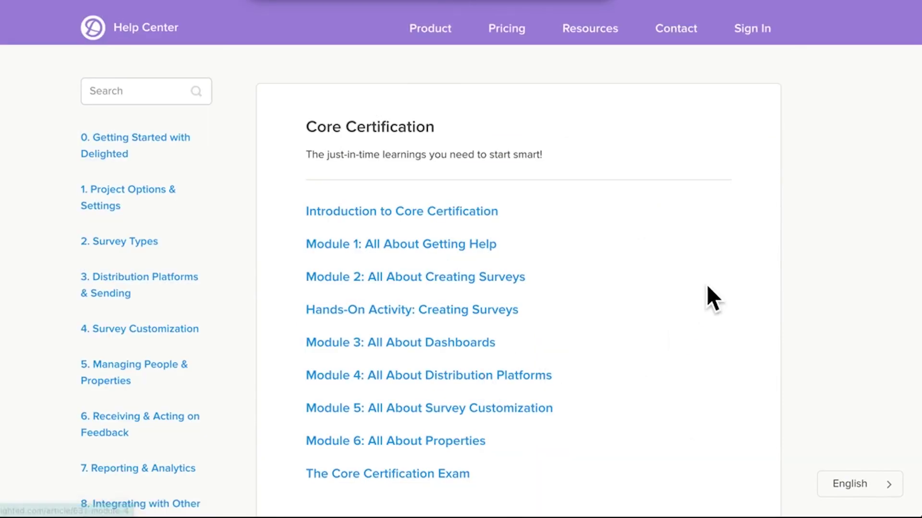